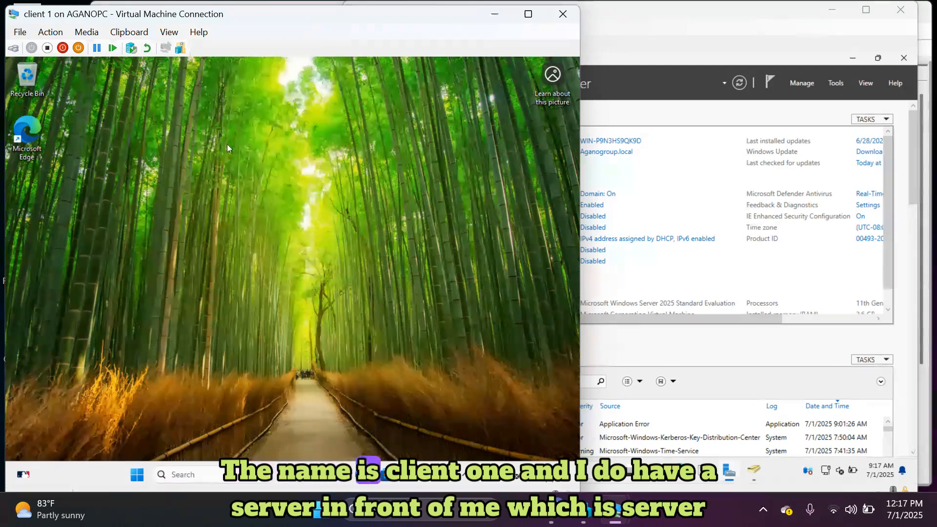
Switch between the client 1 and server2025 VM windows, ending with server2025's Server Manager in front.
{"action": "left_click", "coordinate": [681, 154]}
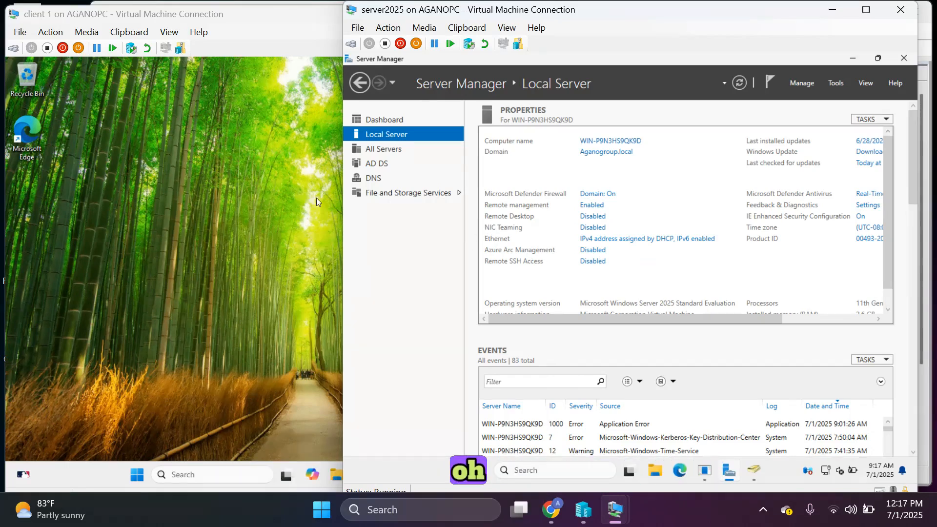
{"action": "left_click", "coordinate": [280, 202]}
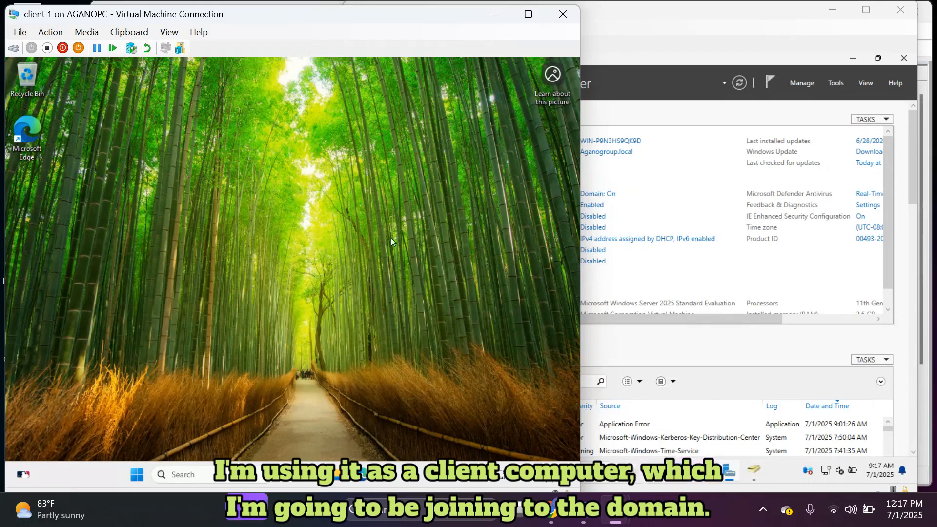
{"action": "left_click", "coordinate": [666, 204]}
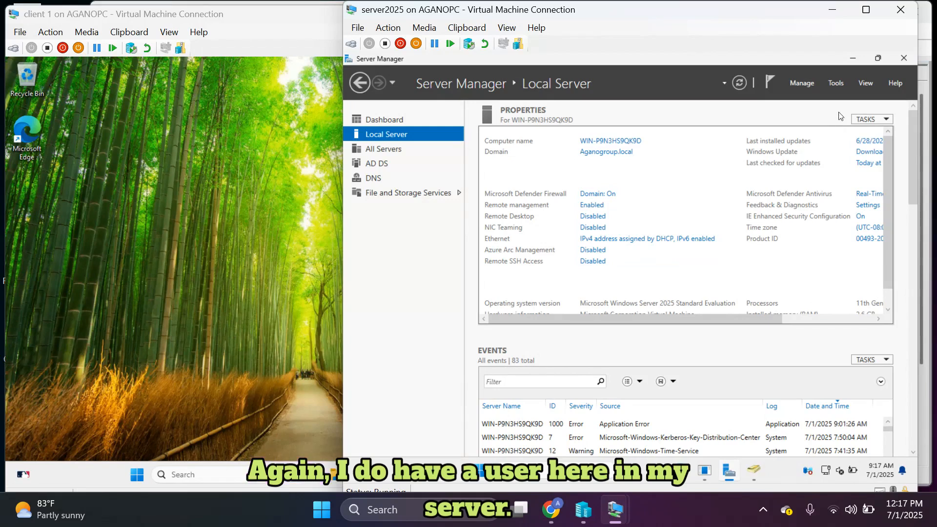
Launch Active Directory Users and Computers and open the Aganogroup.local Users container.
{"action": "left_click", "coordinate": [837, 83]}
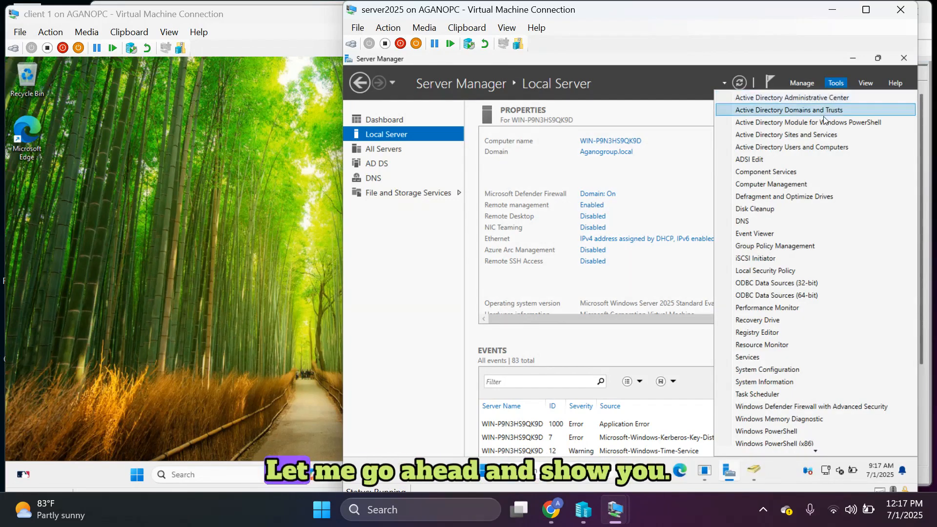
{"action": "left_click", "coordinate": [814, 146]}
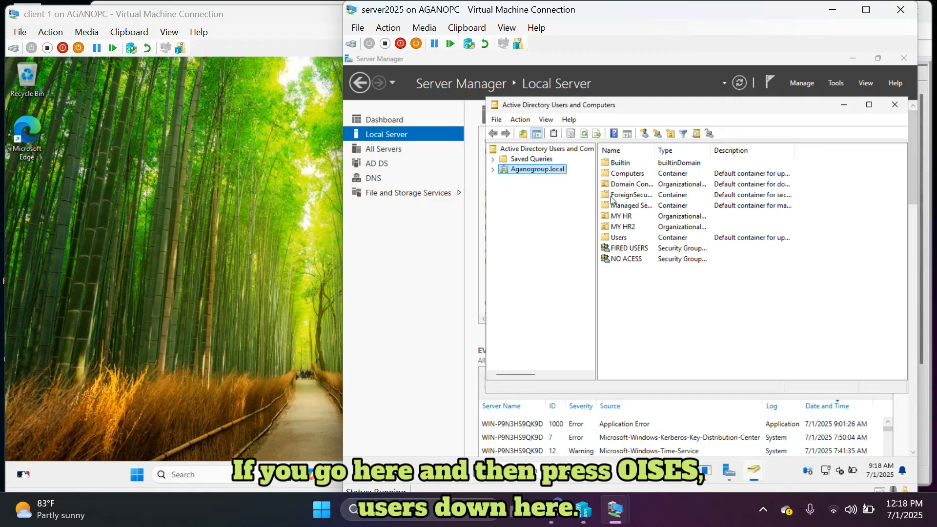
{"action": "double_click", "coordinate": [618, 237]}
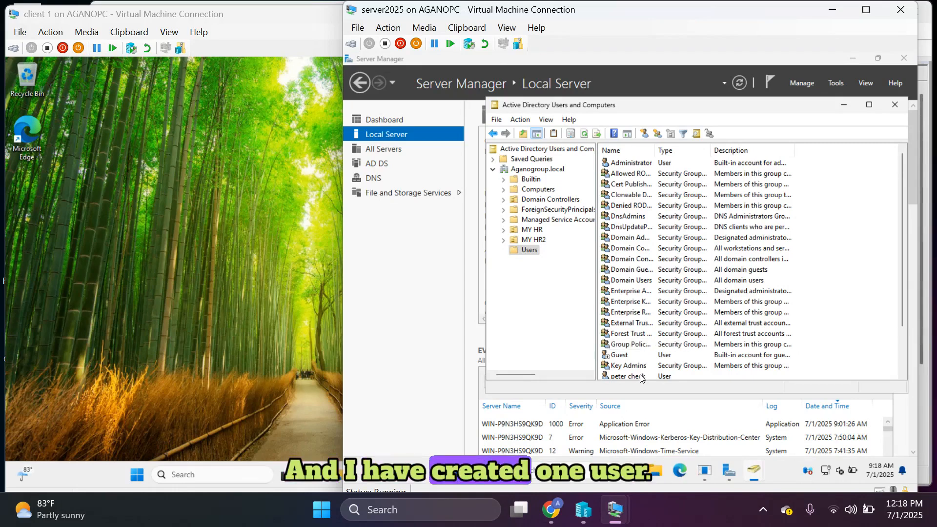
Open the created domain user's Properties to review them, then close the dialog.
{"action": "scroll", "coordinate": [641, 370], "scroll_direction": "down", "scroll_amount": 1}
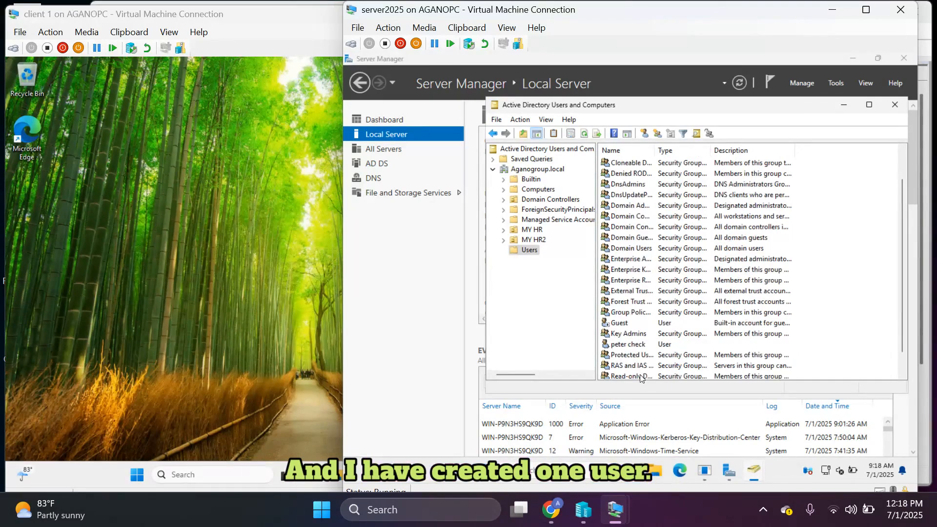
{"action": "double_click", "coordinate": [640, 345]}
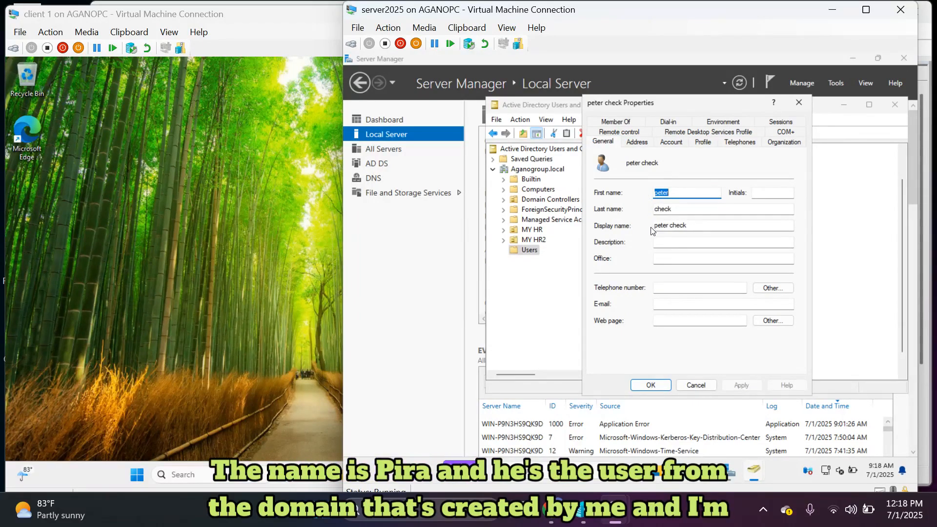
{"action": "left_click", "coordinate": [798, 103]}
{"action": "scroll", "coordinate": [634, 239], "scroll_direction": "up", "scroll_amount": 1}
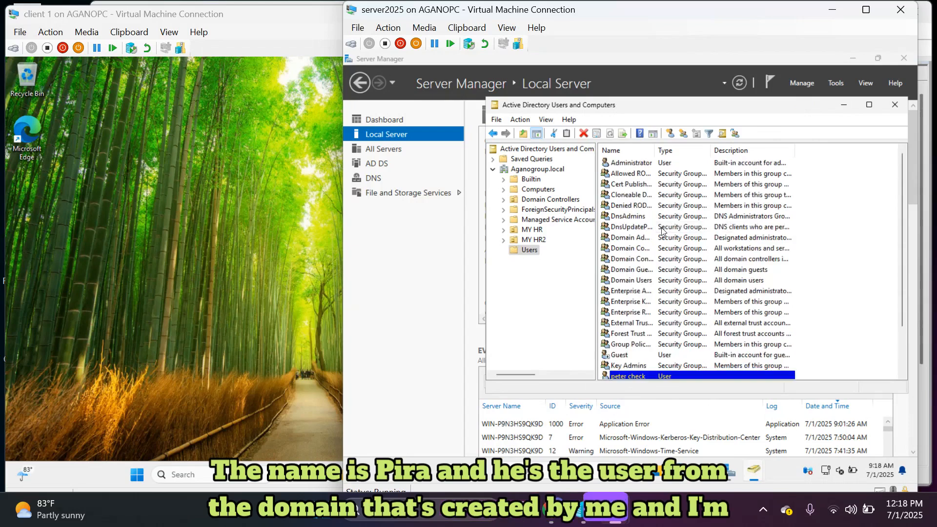
Check that the Computers container is empty, then close Active Directory Users and Computers.
{"action": "left_click", "coordinate": [532, 190]}
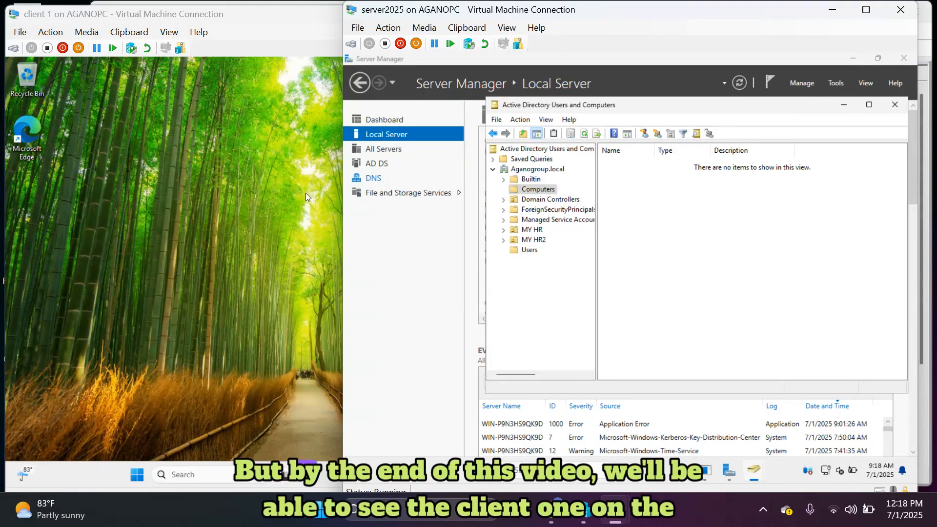
{"action": "left_click", "coordinate": [274, 201]}
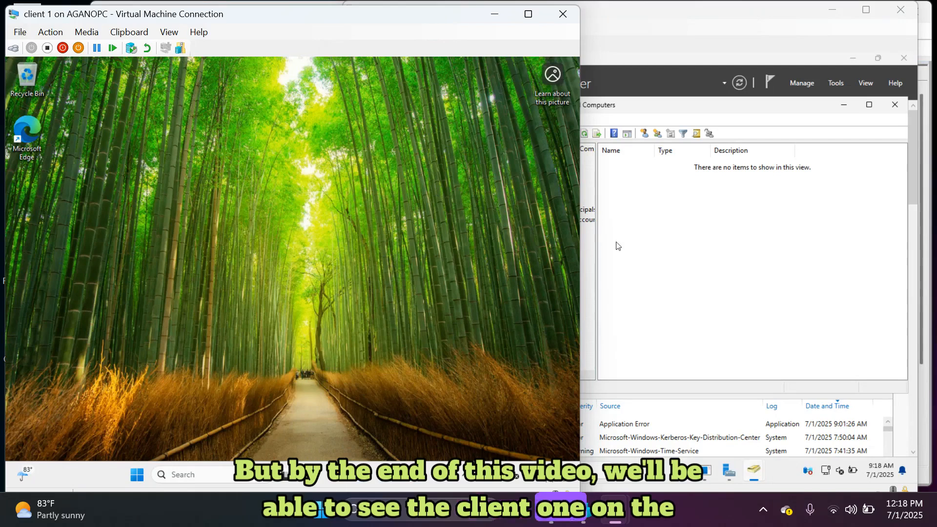
{"action": "left_click", "coordinate": [634, 246]}
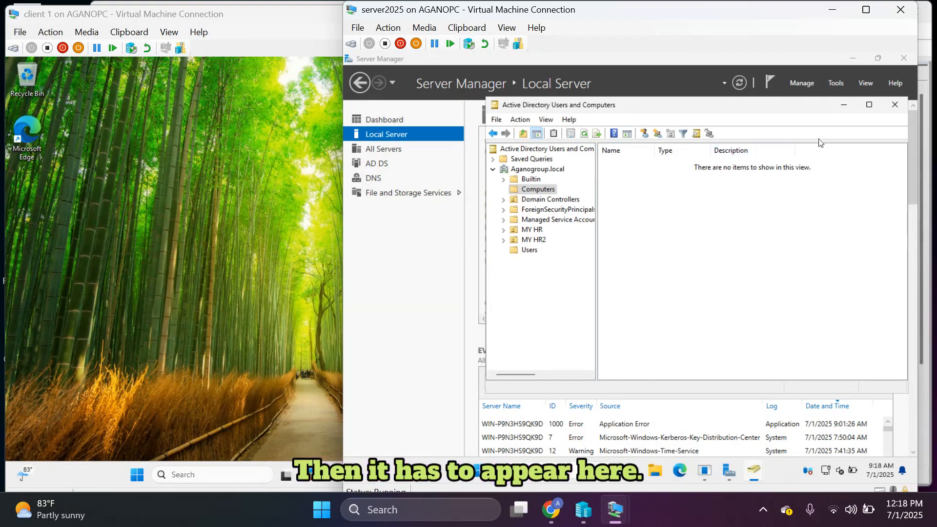
{"action": "left_click", "coordinate": [898, 106]}
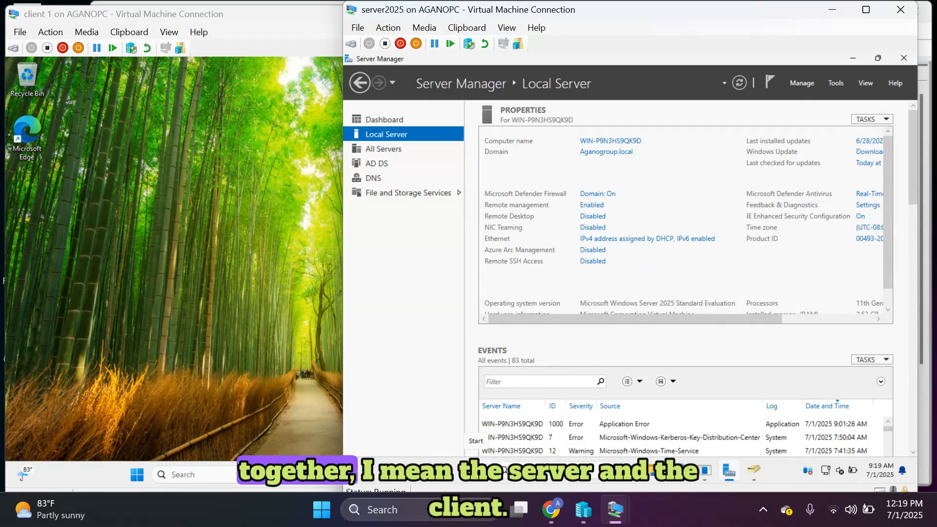
Launch Command Prompt as administrator on the server from a Start search for cmd.
{"action": "left_click", "coordinate": [476, 471]}
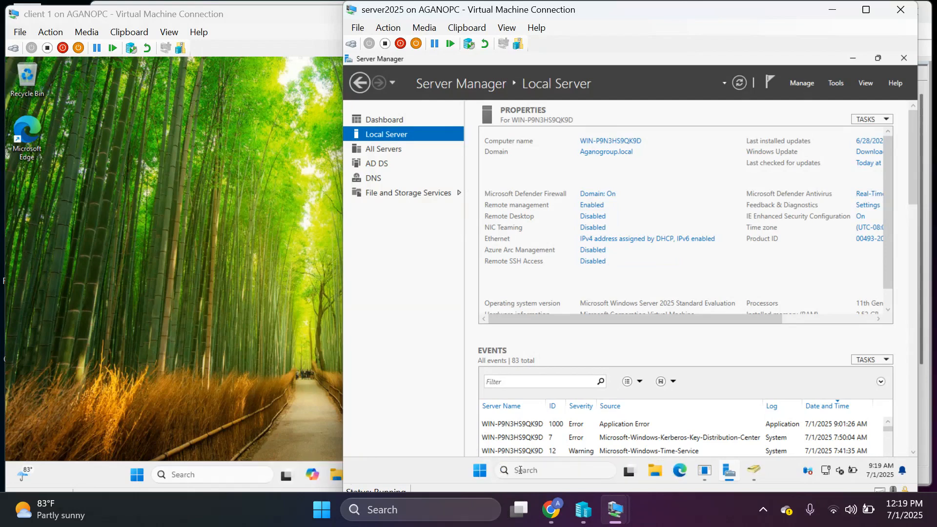
{"action": "type", "text": "cmd"}
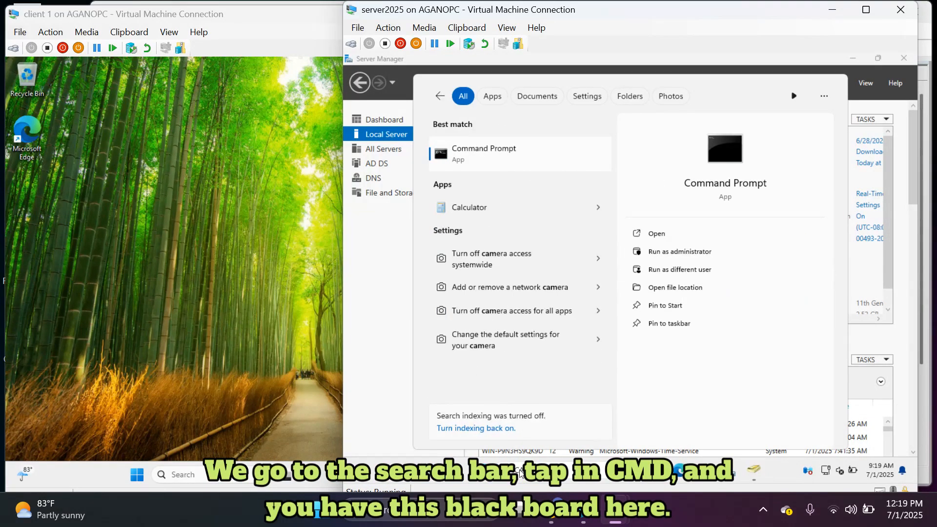
{"action": "key", "text": "Return"}
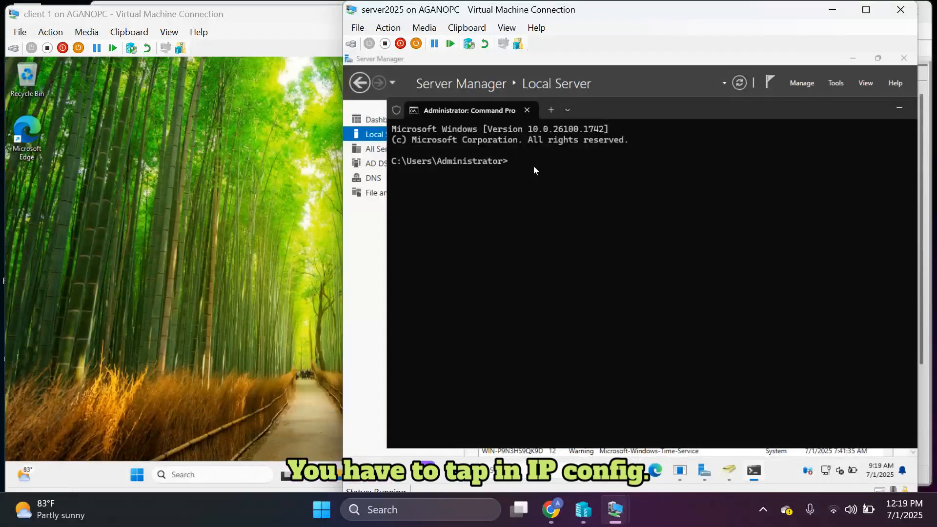
Run ipconfig and highlight the server's IPv4 Address line, 10.0.0.98.
{"action": "type", "text": "IPCONFIG"}
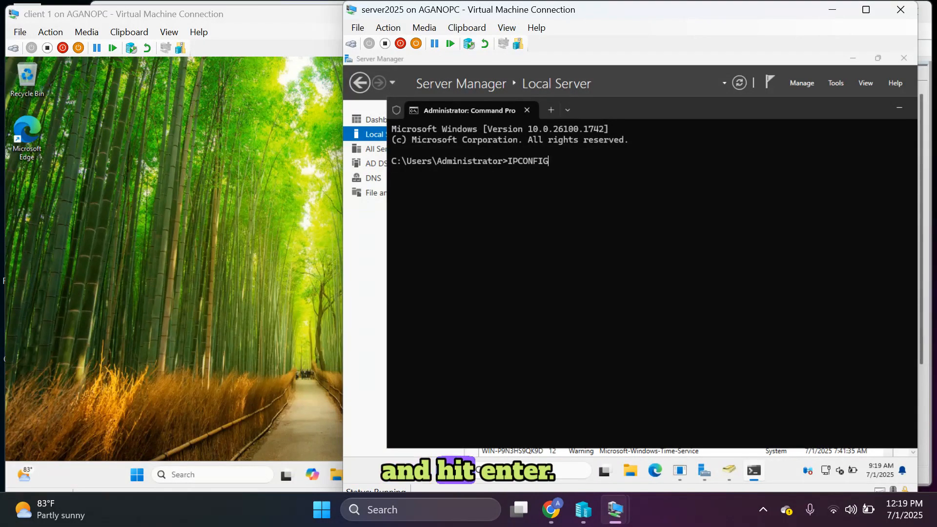
{"action": "key", "text": "Return"}
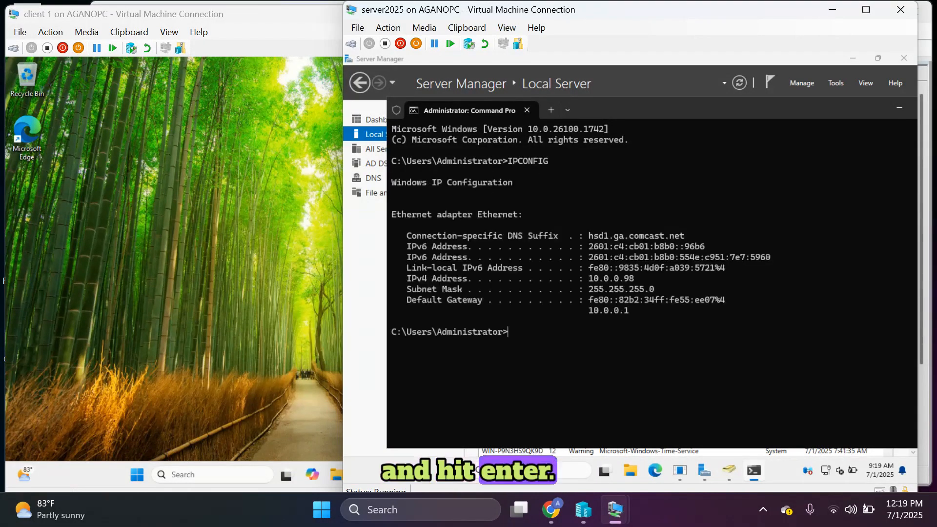
{"action": "double_click", "coordinate": [423, 278]}
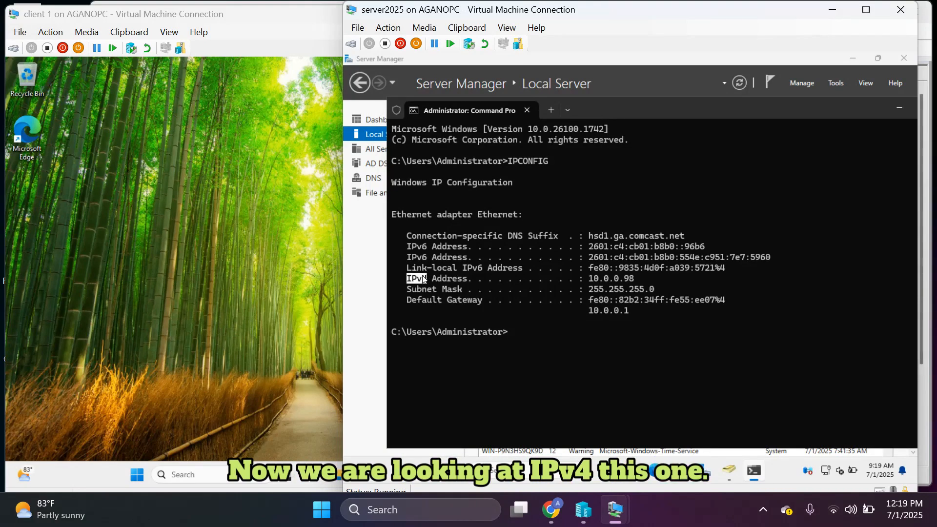
{"action": "triple_click", "coordinate": [422, 279]}
{"action": "left_click", "coordinate": [422, 279]}
{"action": "triple_click", "coordinate": [423, 279]}
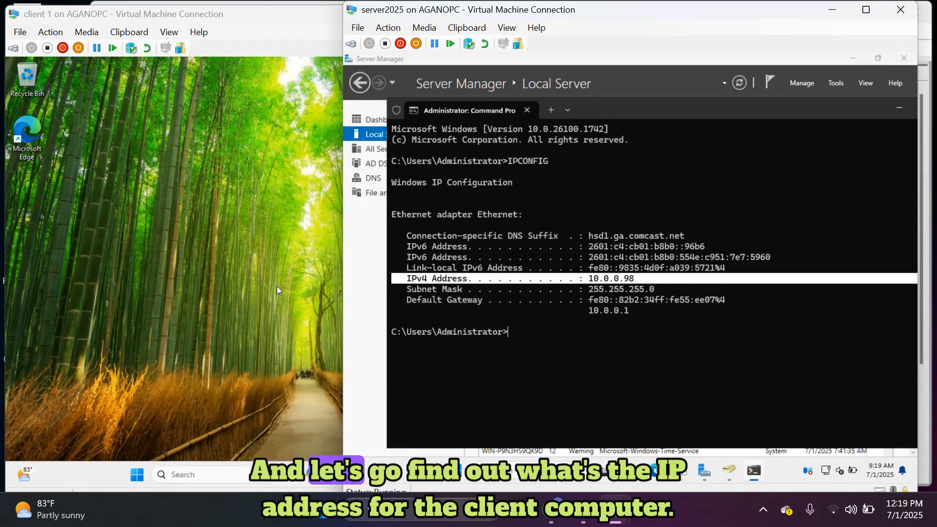
On client 1, open Command Prompt and run ipconfig, showing IPv4 address 10.0.0.97.
{"action": "left_click", "coordinate": [303, 275]}
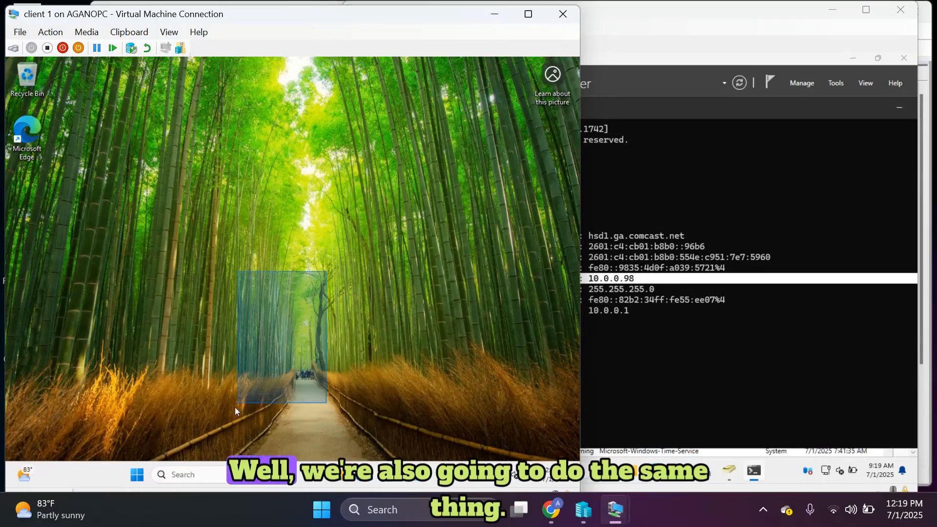
{"action": "left_click", "coordinate": [189, 482]}
{"action": "type", "text": "CMD"}
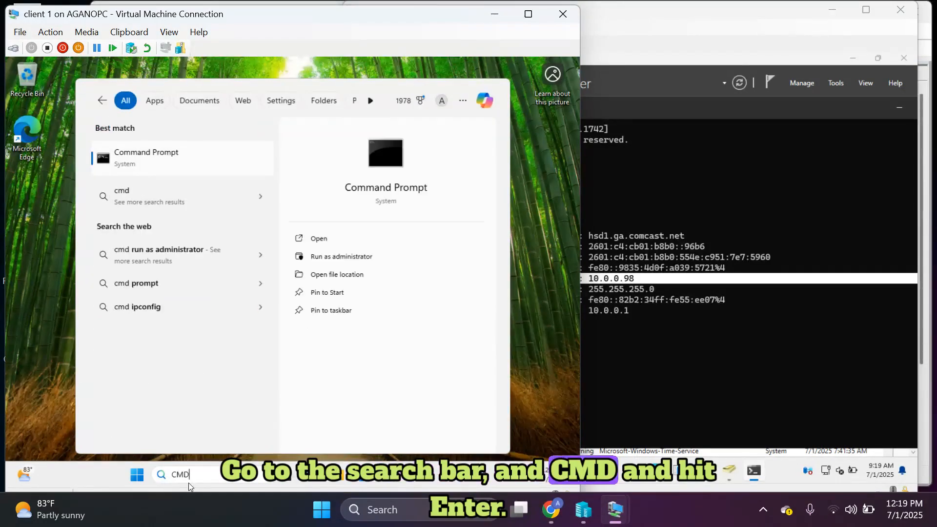
{"action": "key", "text": "Return"}
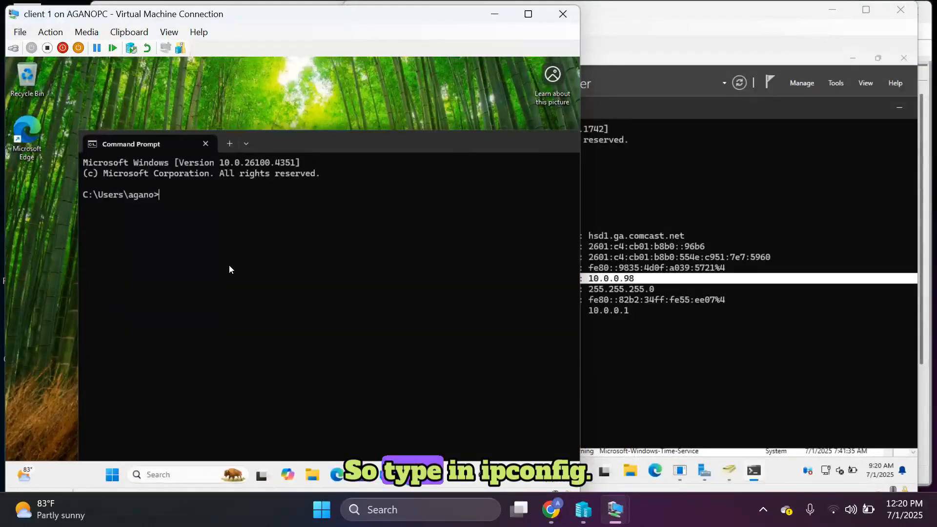
{"action": "type", "text": "IPC"}
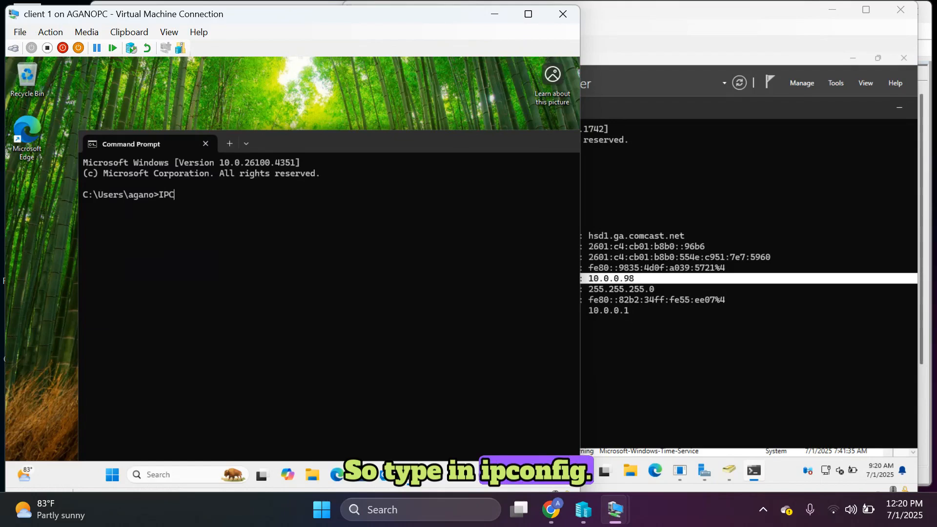
{"action": "type", "text": "ONFIG"}
{"action": "key", "text": "Return"}
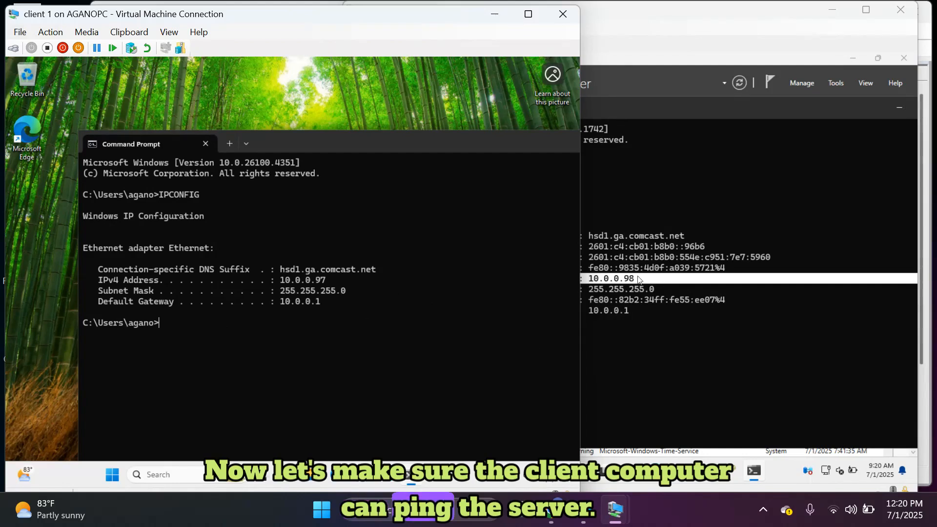
Ping 10.0.0.98 from the client, getting 4 replies with 0% loss, then switch to the server VM.
{"action": "type", "text": "pin"}
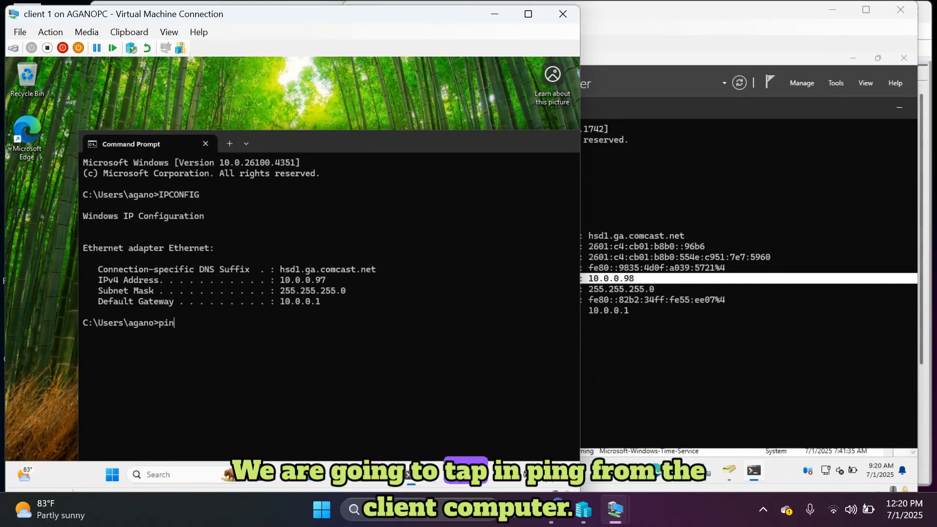
{"action": "type", "text": "g 1"}
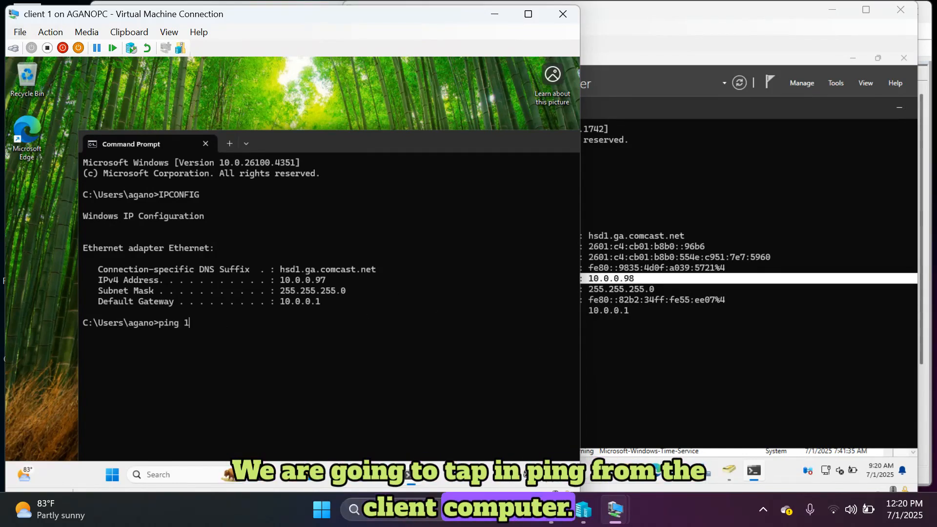
{"action": "type", "text": "0.0.0.98"}
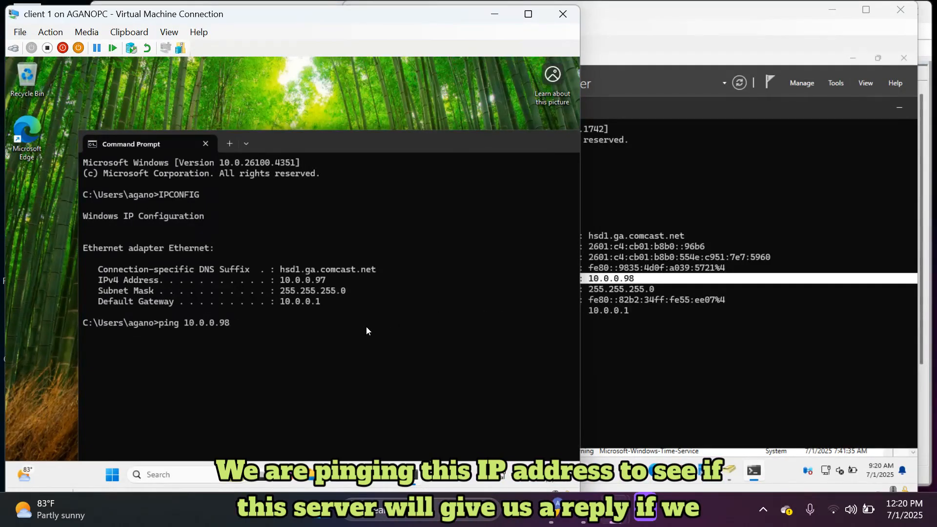
{"action": "key", "text": "Return"}
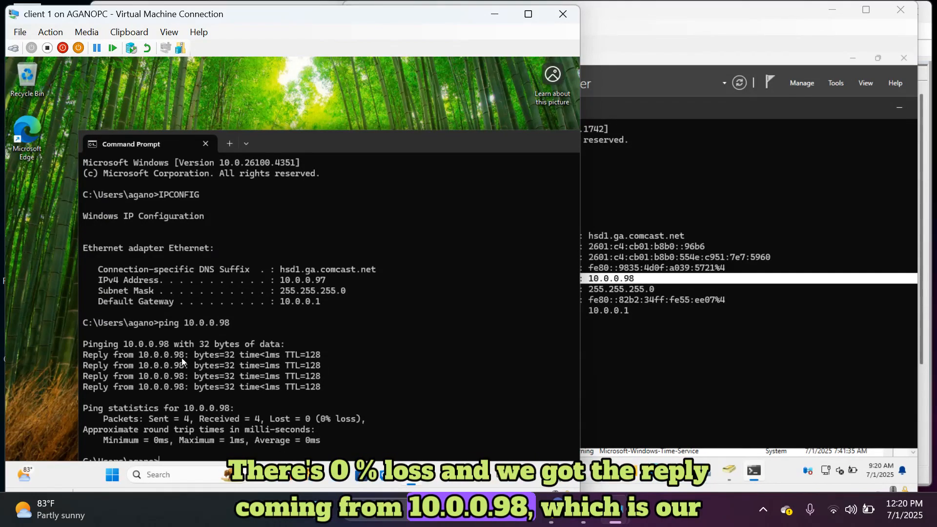
{"action": "left_click", "coordinate": [626, 306]}
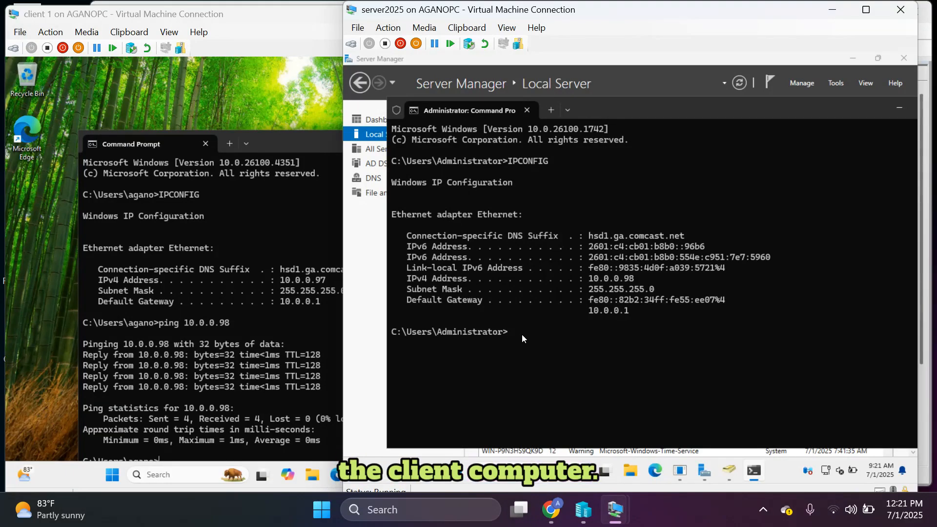
Ping the client at 10.0.0.97 from the server, getting 4 replies, then exit Command Prompt.
{"action": "type", "text": "pin"}
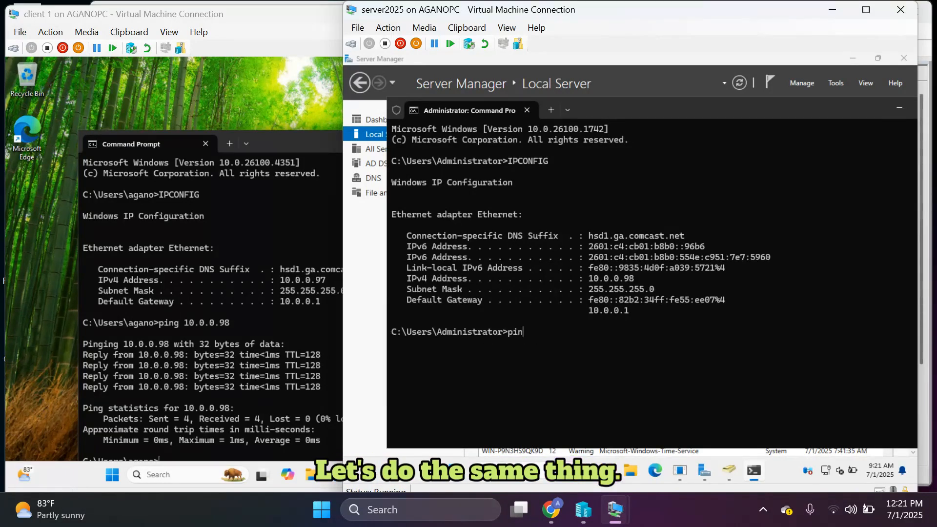
{"action": "type", "text": "g 10."}
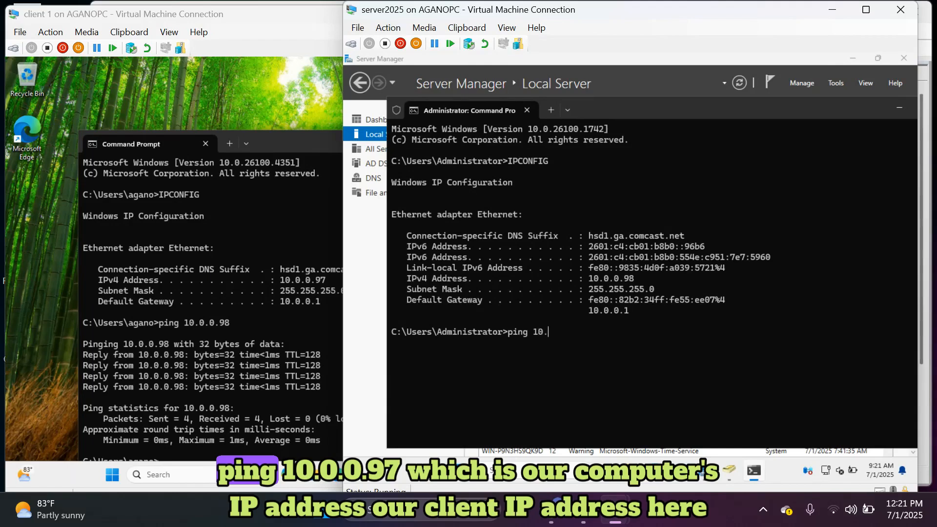
{"action": "type", "text": "0.0.97"}
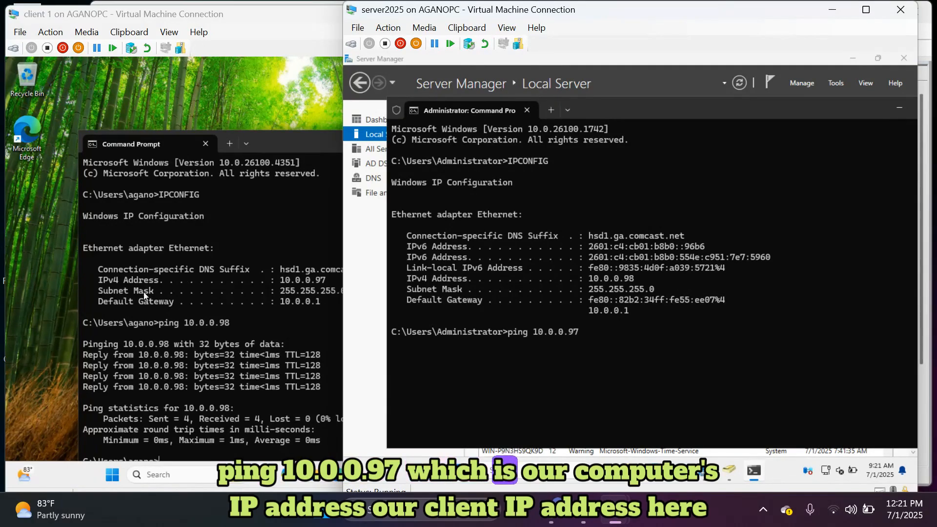
{"action": "left_click", "coordinate": [282, 280]}
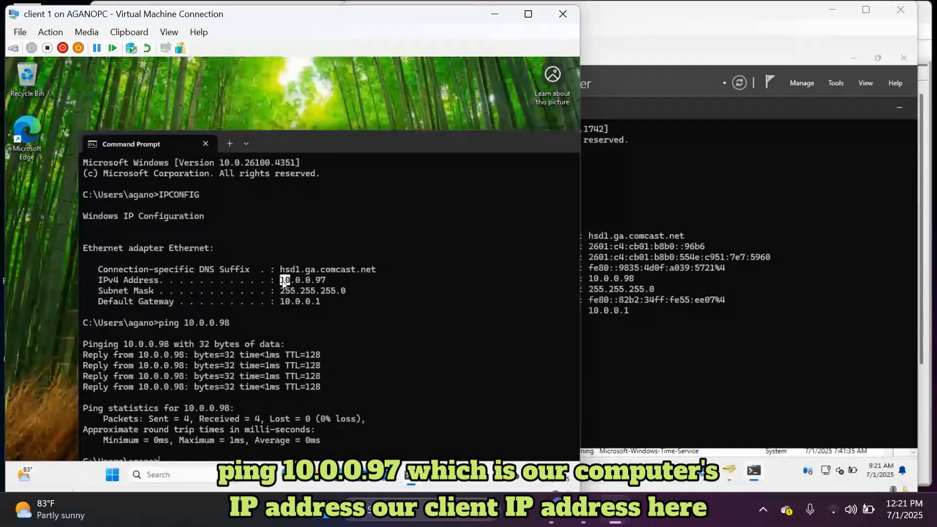
{"action": "triple_click", "coordinate": [313, 284]}
{"action": "left_click", "coordinate": [313, 283]}
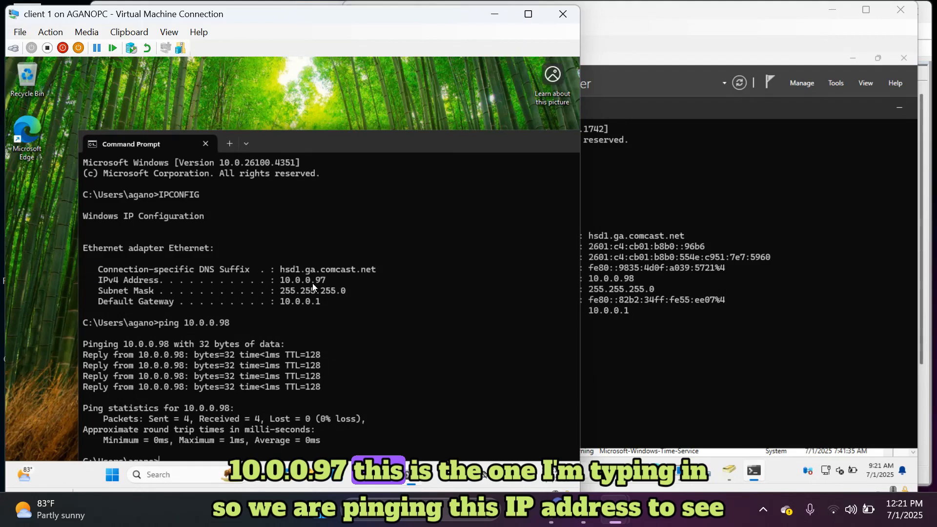
{"action": "triple_click", "coordinate": [312, 283]}
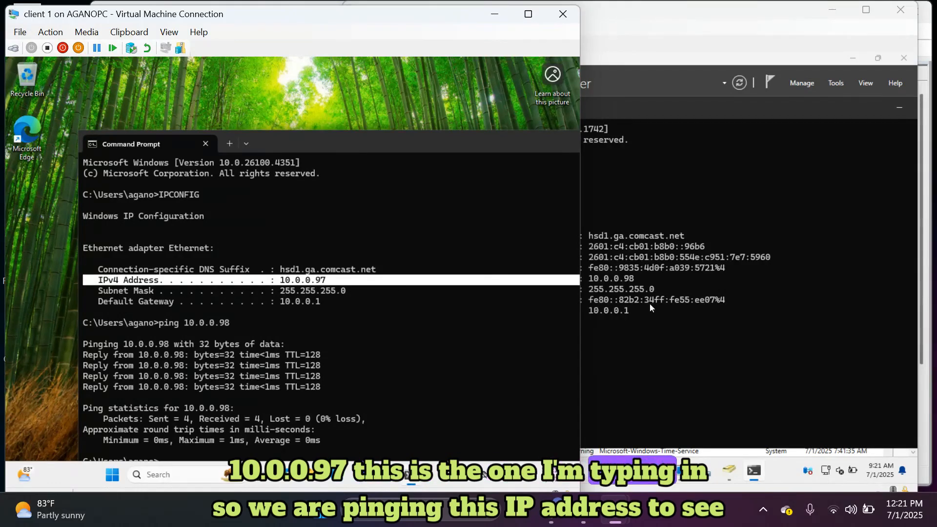
{"action": "left_click", "coordinate": [636, 317]}
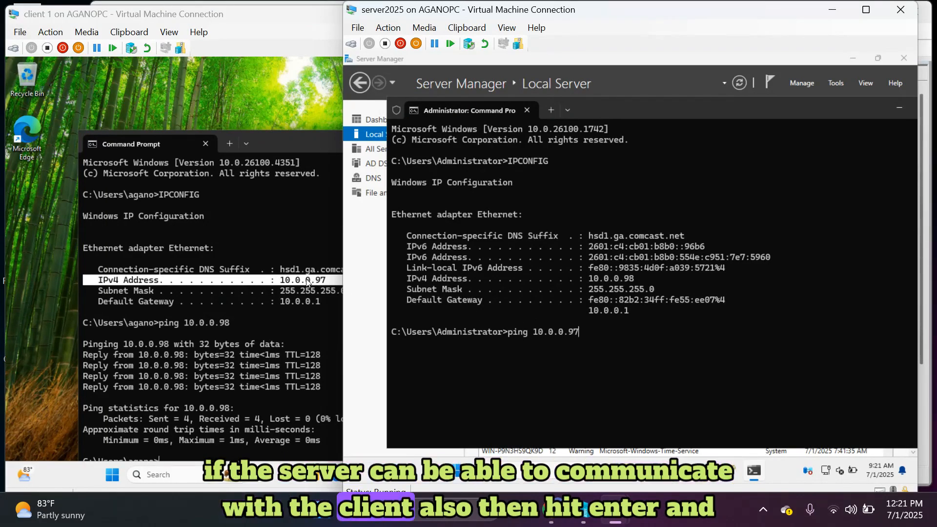
{"action": "key", "text": "Return"}
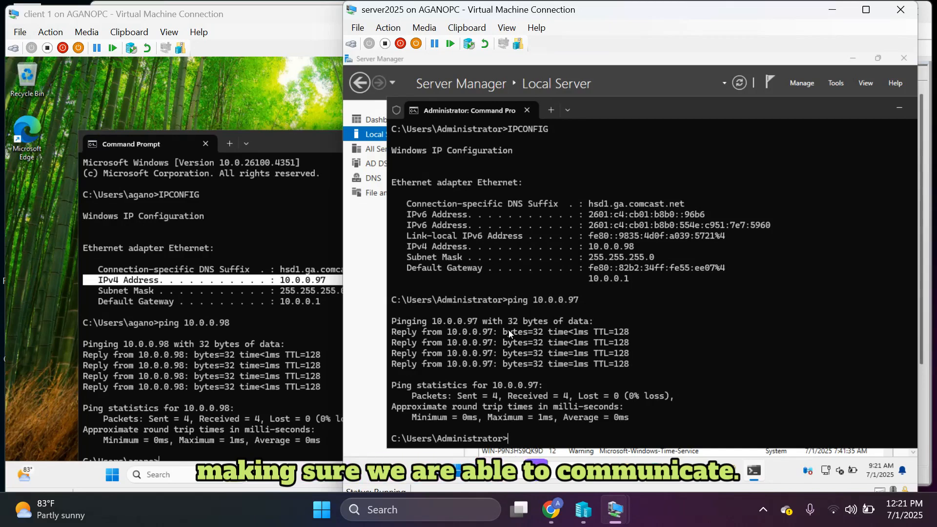
{"action": "type", "text": "ex"}
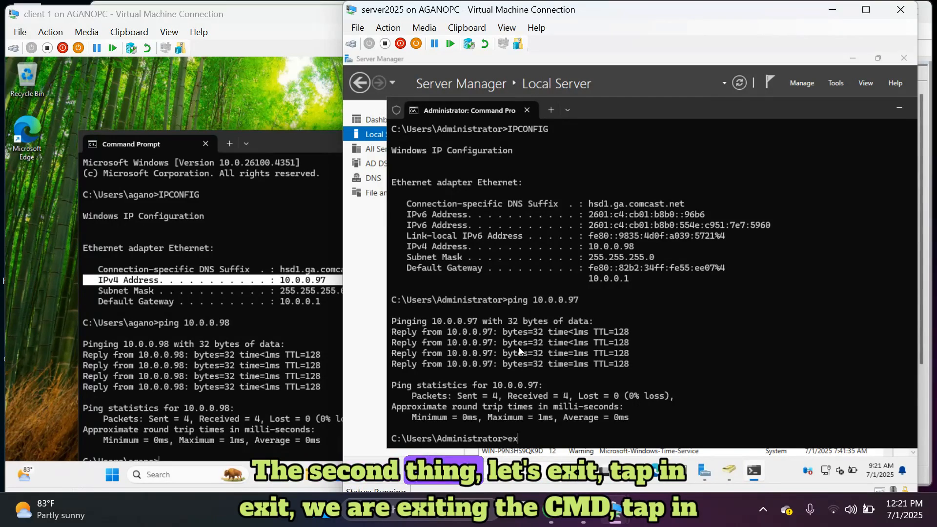
{"action": "type", "text": "it"}
{"action": "key", "text": "Return"}
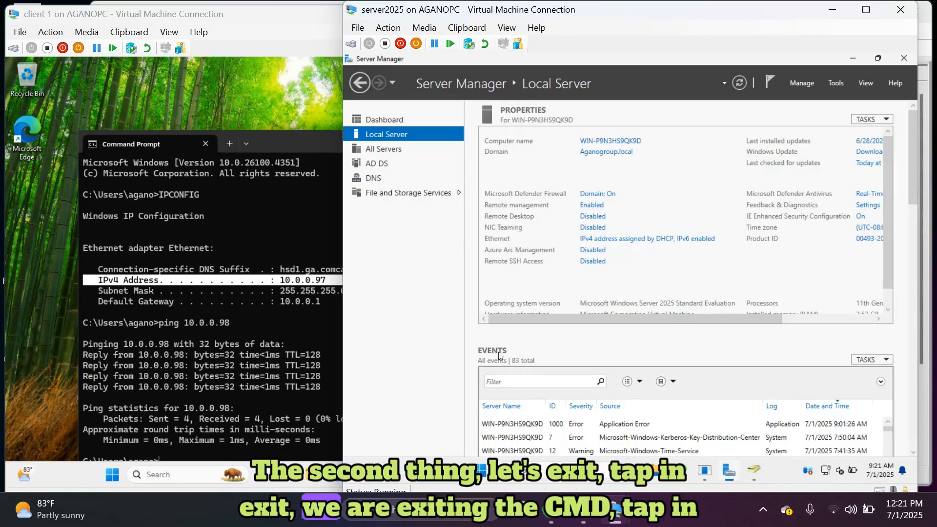
Close the client's Command Prompt and launch Control Panel via search.
{"action": "left_click", "coordinate": [275, 388]}
{"action": "type", "text": "exit"}
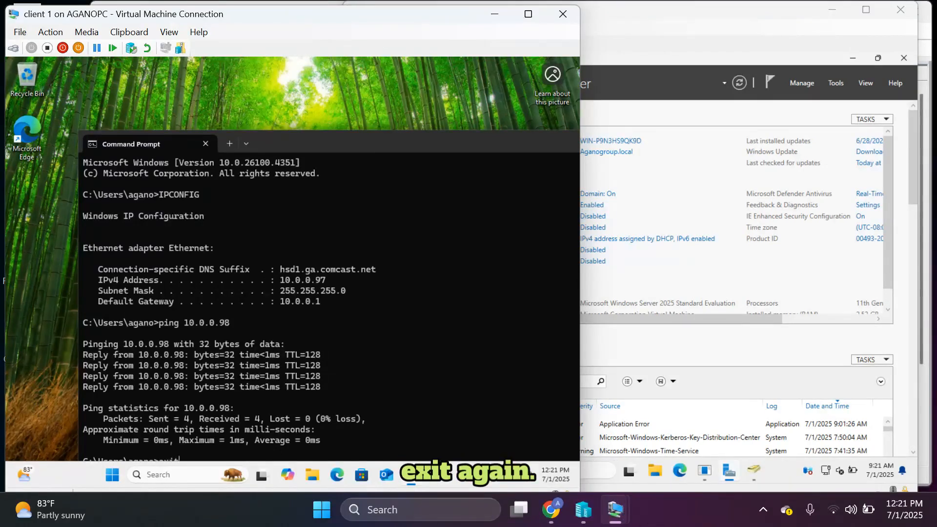
{"action": "key", "text": "Return"}
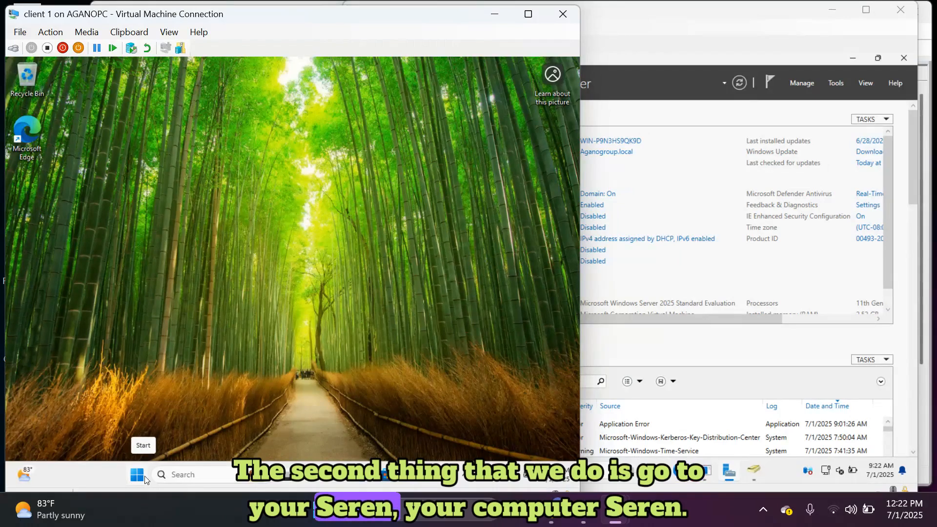
{"action": "left_click", "coordinate": [144, 478]}
{"action": "left_click", "coordinate": [188, 474]}
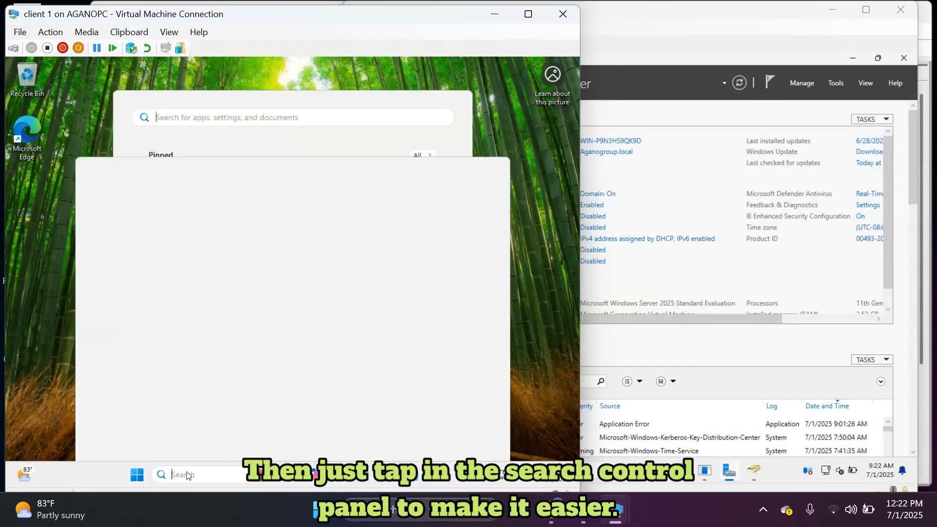
{"action": "type", "text": "control"}
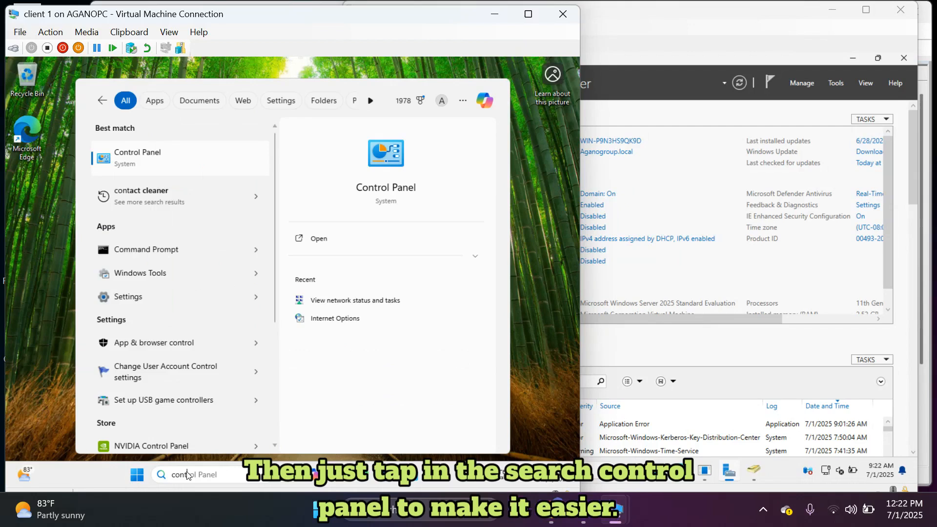
{"action": "key", "text": "Return"}
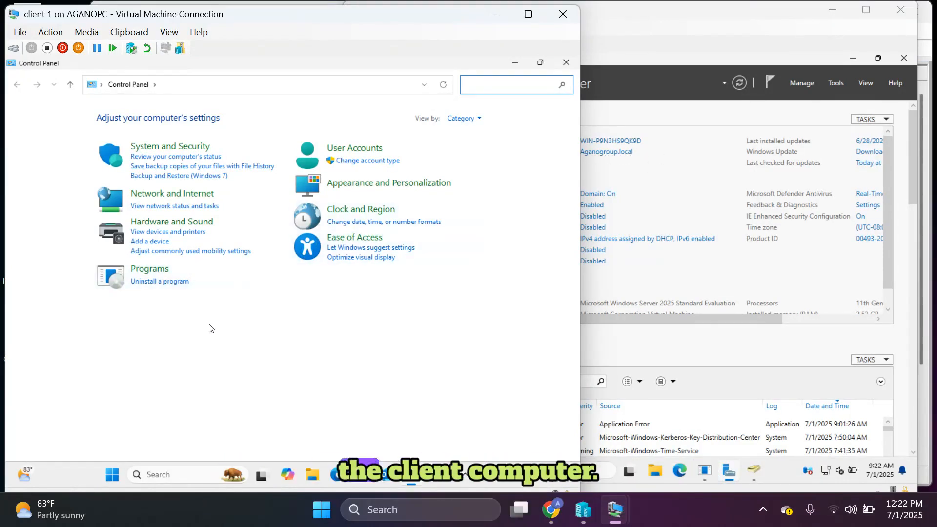
Go through Network and Sharing Center to the adapter settings showing the Ethernet adapter.
{"action": "left_click", "coordinate": [170, 195]}
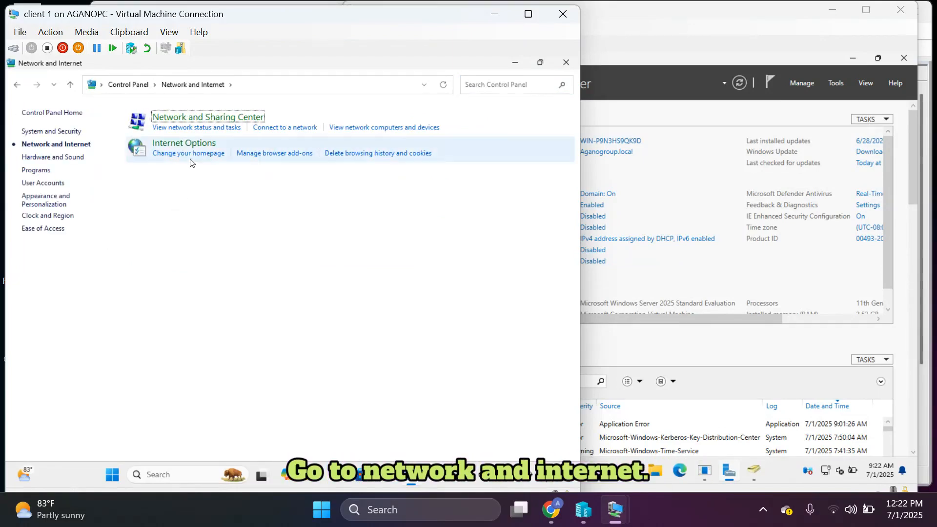
{"action": "left_click", "coordinate": [206, 128]}
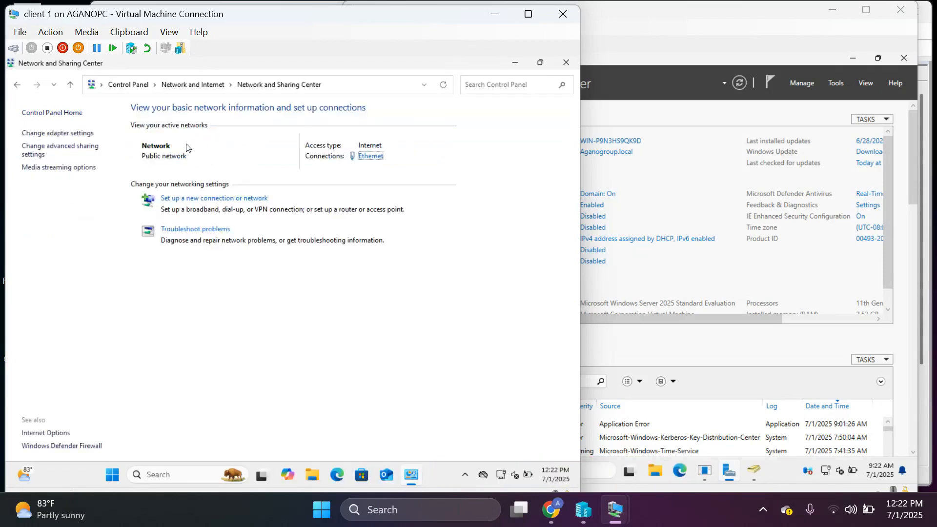
{"action": "left_click", "coordinate": [73, 133]}
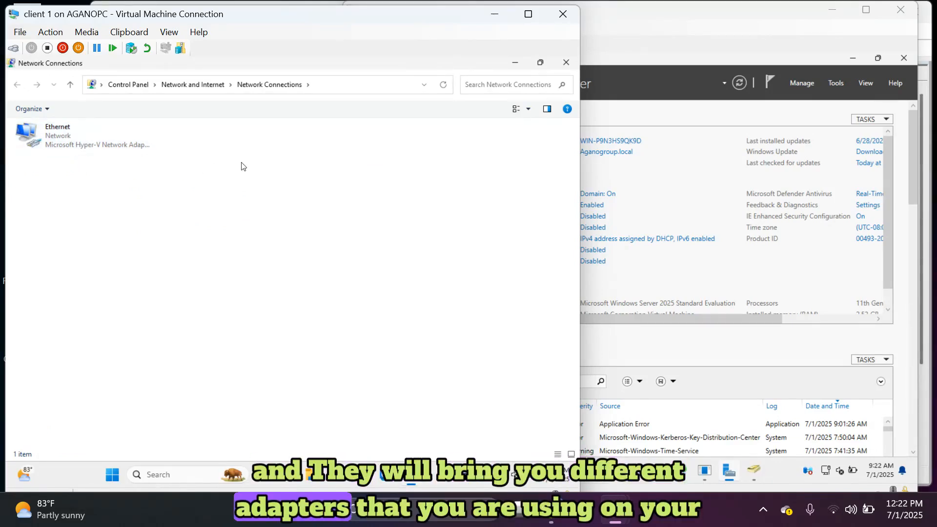
Open the Ethernet adapter's TCP/IPv4 properties, showing DNS servers 10.0.0.98 and 8.8.8.8.
{"action": "double_click", "coordinate": [89, 140]}
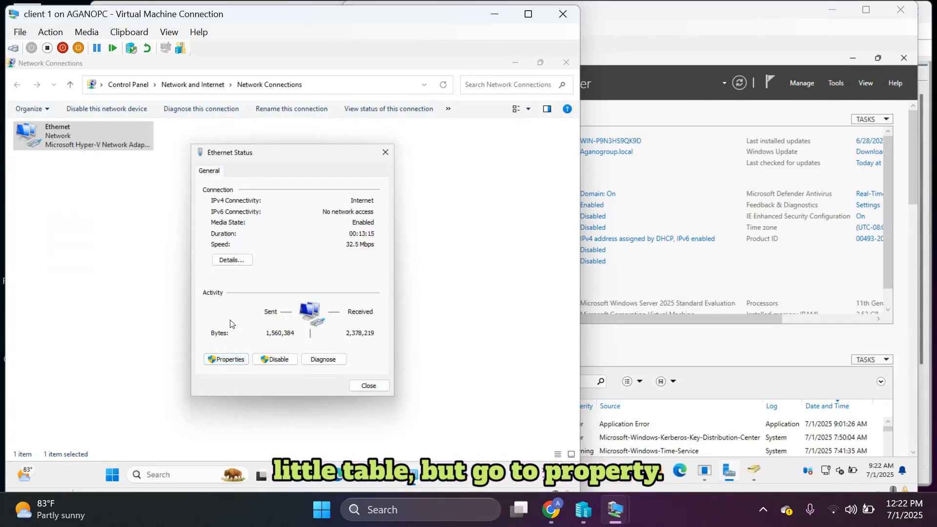
{"action": "left_click", "coordinate": [229, 359]}
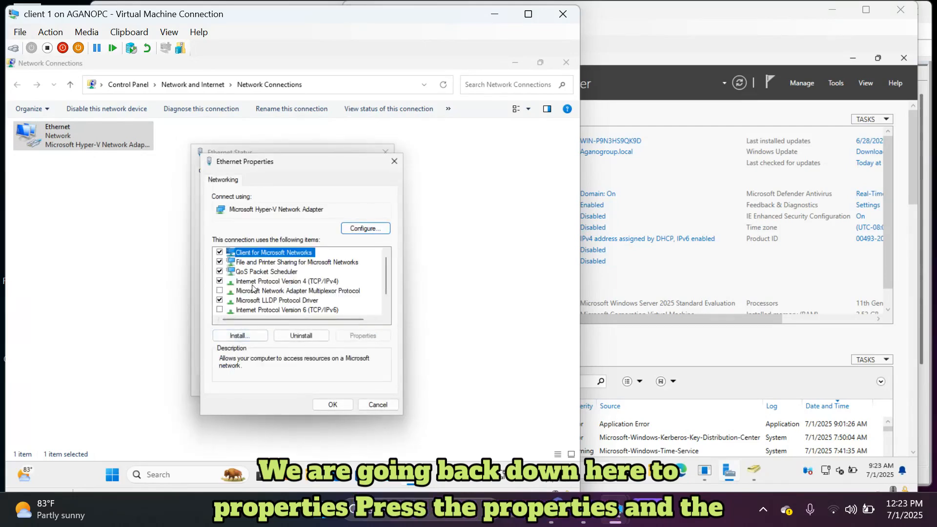
{"action": "scroll", "coordinate": [253, 288], "scroll_direction": "down", "scroll_amount": 1}
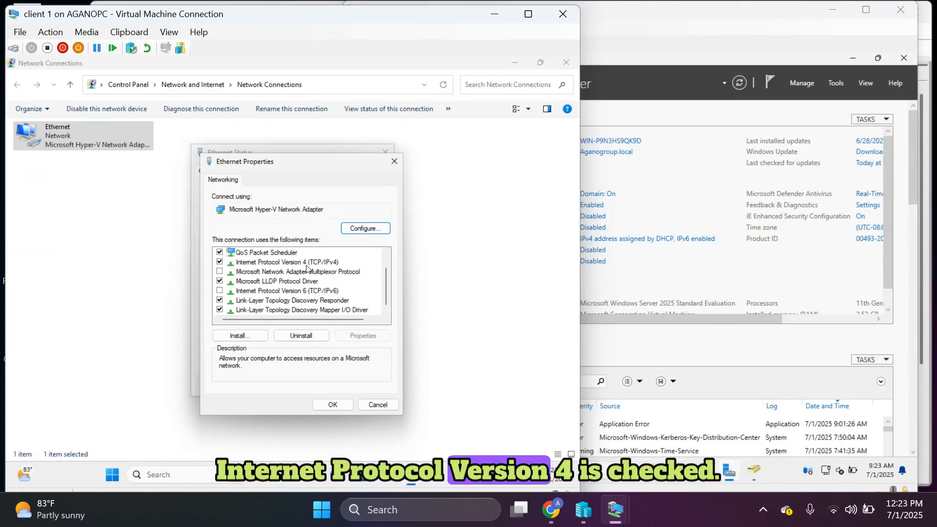
{"action": "double_click", "coordinate": [267, 263]}
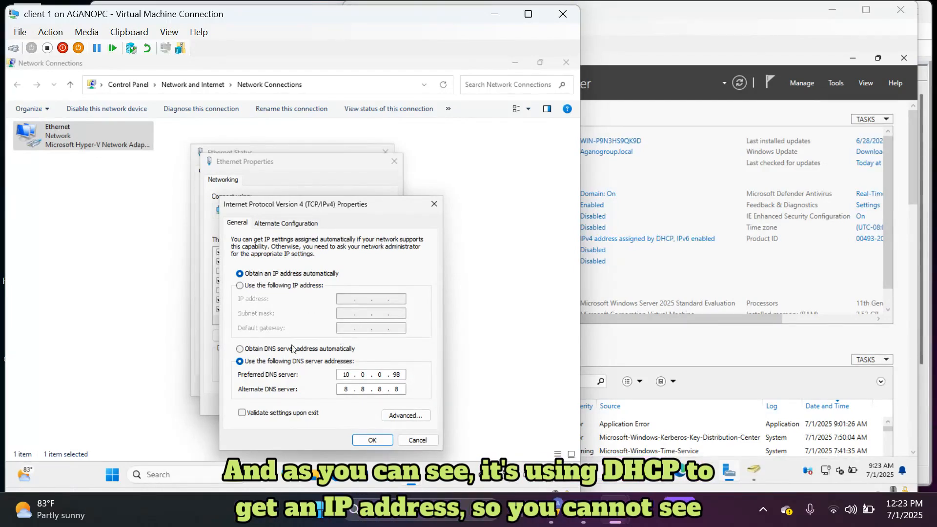
Toggle DNS to automatic and back to manual, leaving both DNS server fields blank.
{"action": "left_click", "coordinate": [241, 348]}
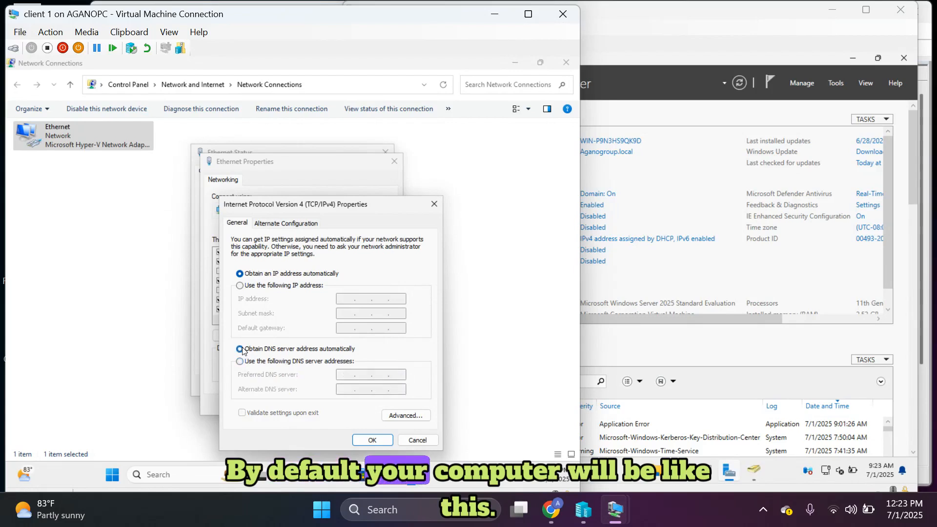
{"action": "left_click", "coordinate": [314, 362]}
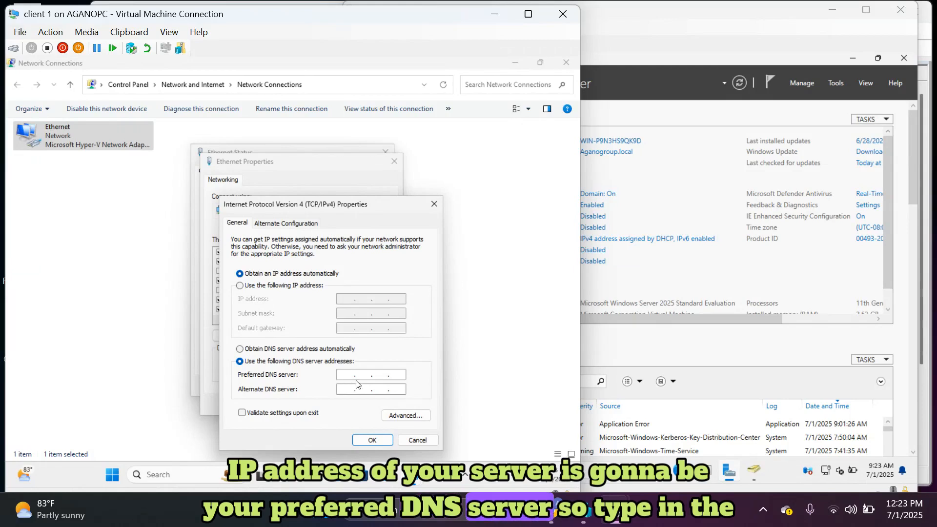
Run ipconfig in a server Command Prompt to confirm its IPv4 address 10.0.0.98, then return to client 1.
{"action": "left_click", "coordinate": [667, 357]}
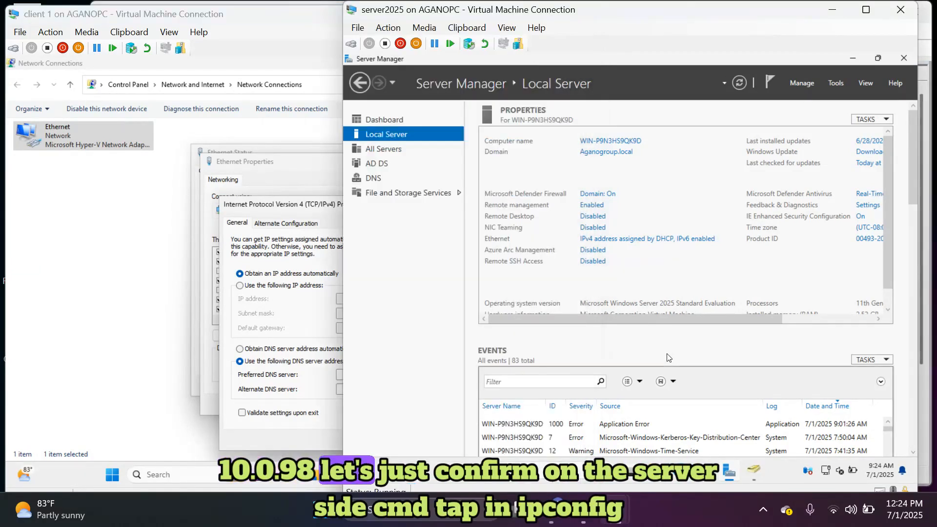
{"action": "left_click", "coordinate": [538, 483]}
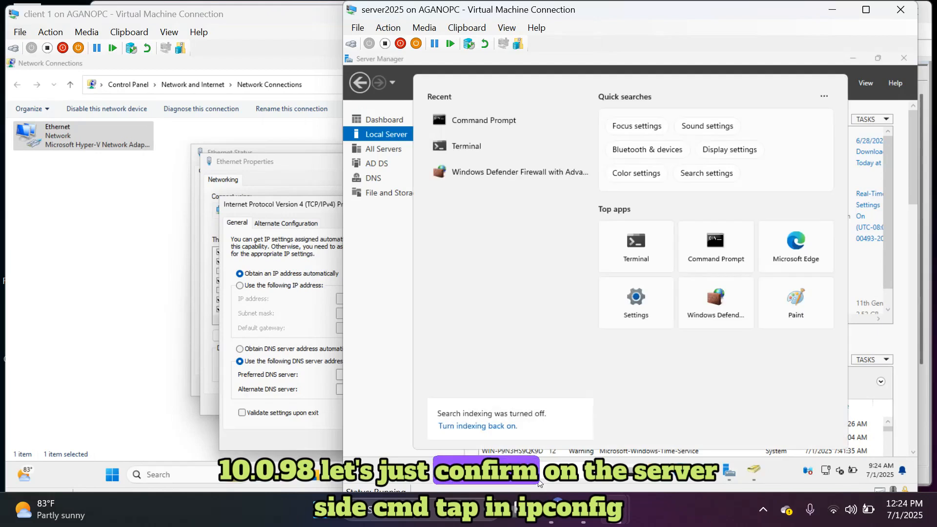
{"action": "type", "text": "cmd"}
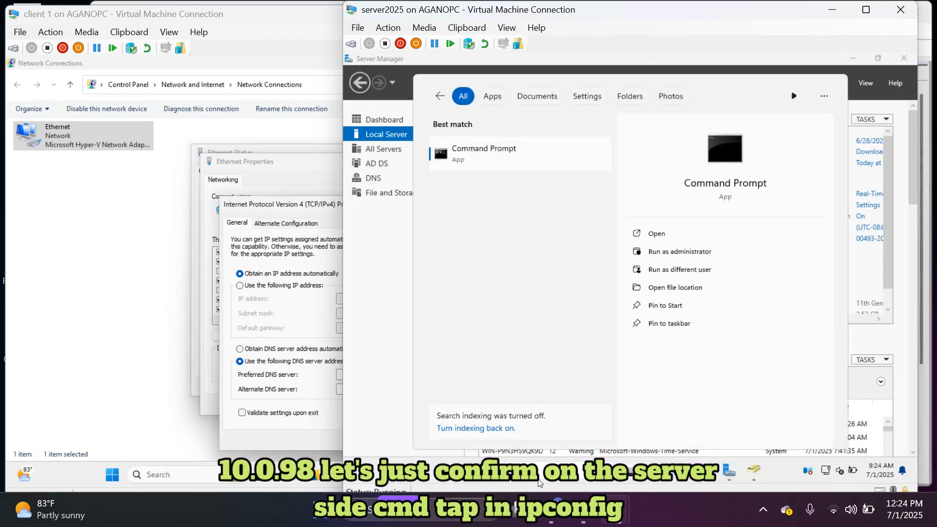
{"action": "key", "text": "ctrl+shift+Return"}
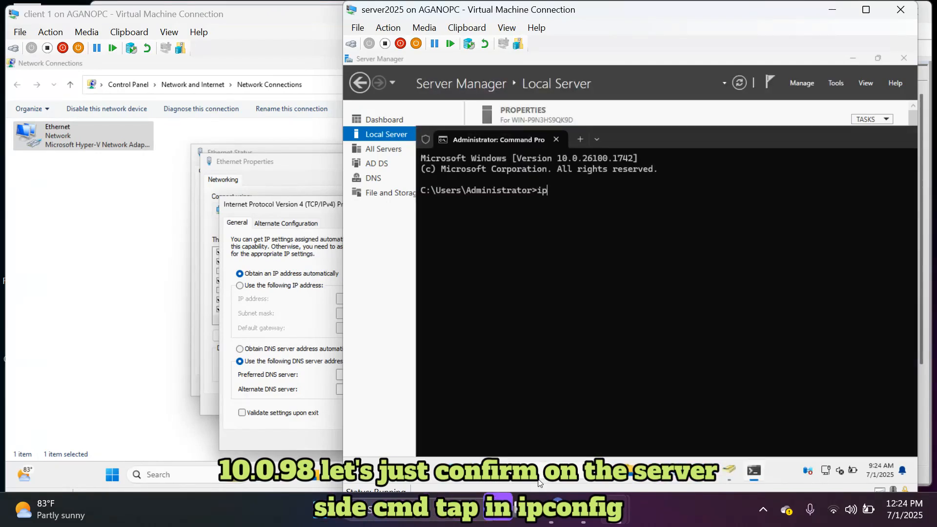
{"action": "type", "text": "config"}
{"action": "key", "text": "Return"}
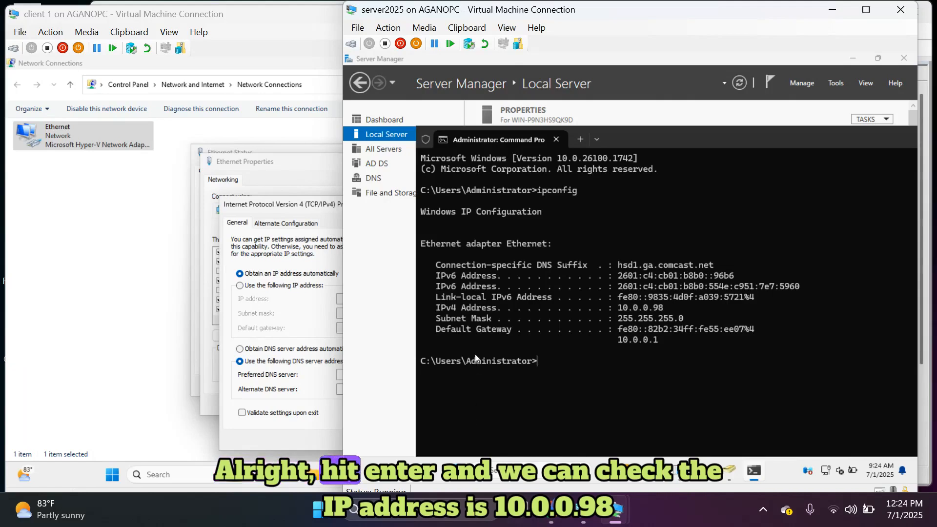
{"action": "triple_click", "coordinate": [646, 309]}
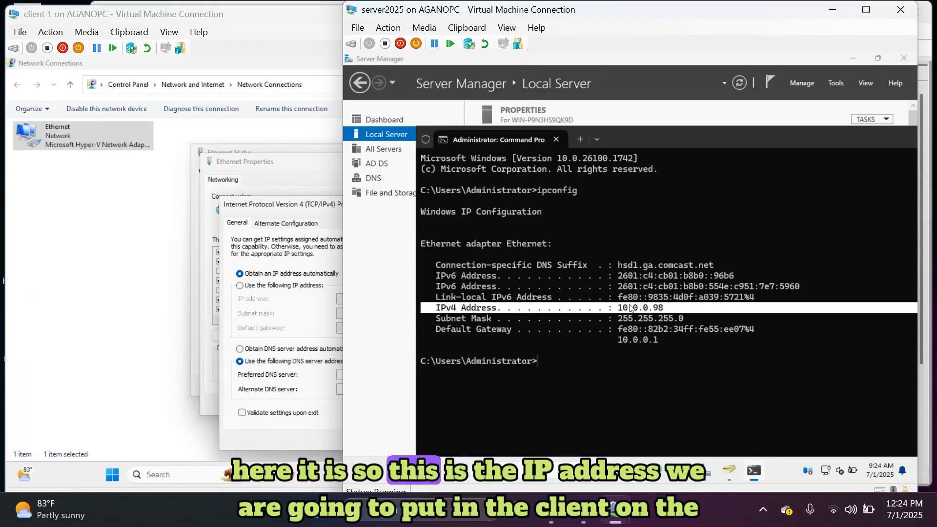
{"action": "left_click", "coordinate": [270, 335]}
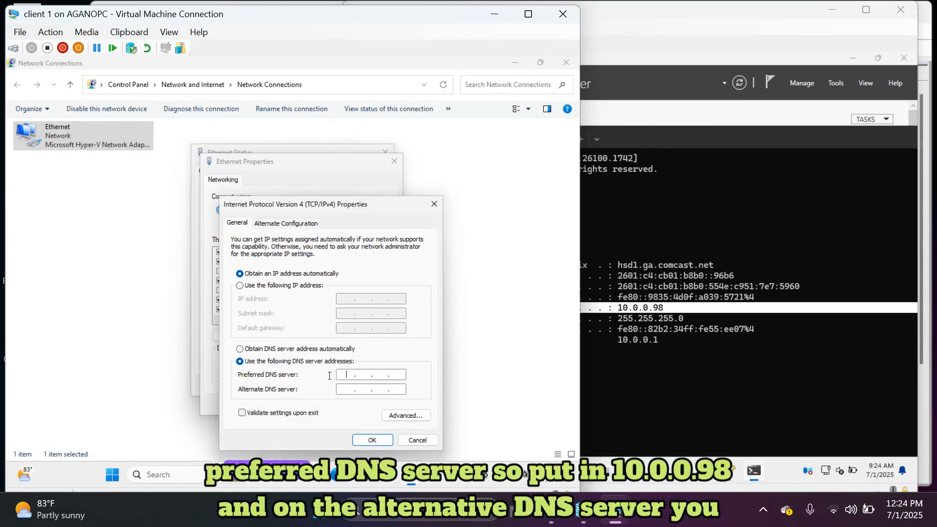
Enter 10.0.0.98 as preferred and 8.8.8.8 as alternate DNS server and confirm.
{"action": "type", "text": "10"}
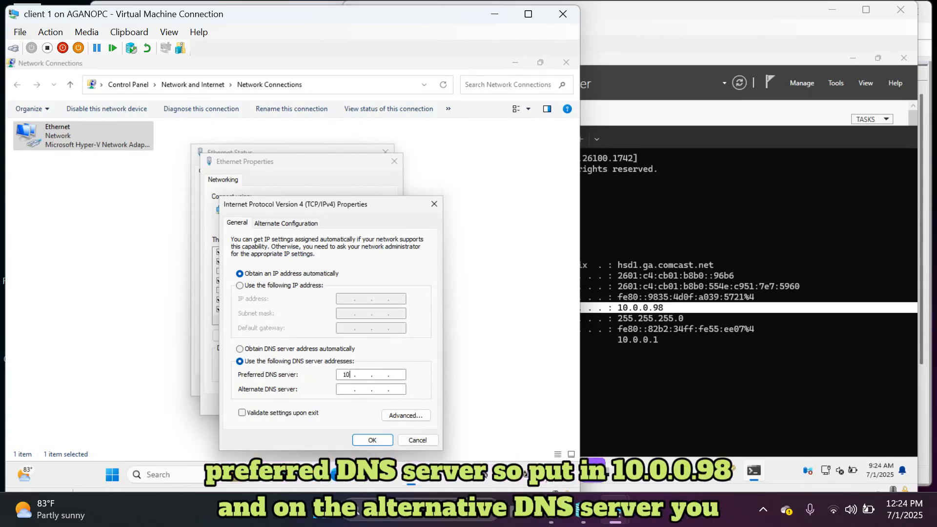
{"action": "type", "text": "."}
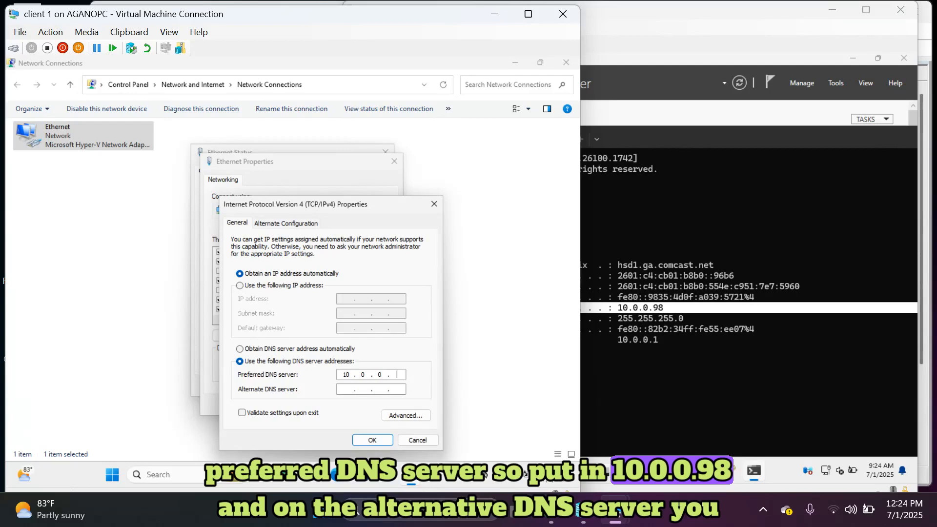
{"action": "type", "text": "0.0.98"}
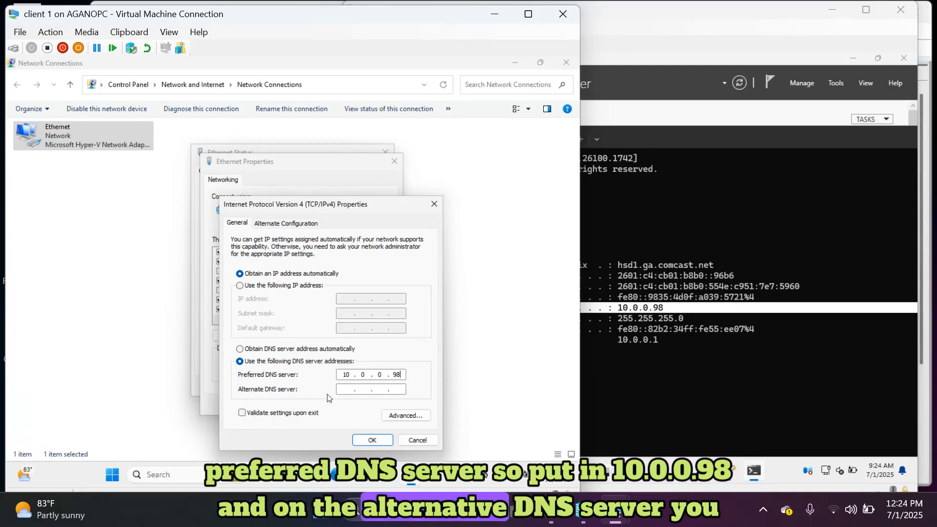
{"action": "left_click", "coordinate": [347, 390]}
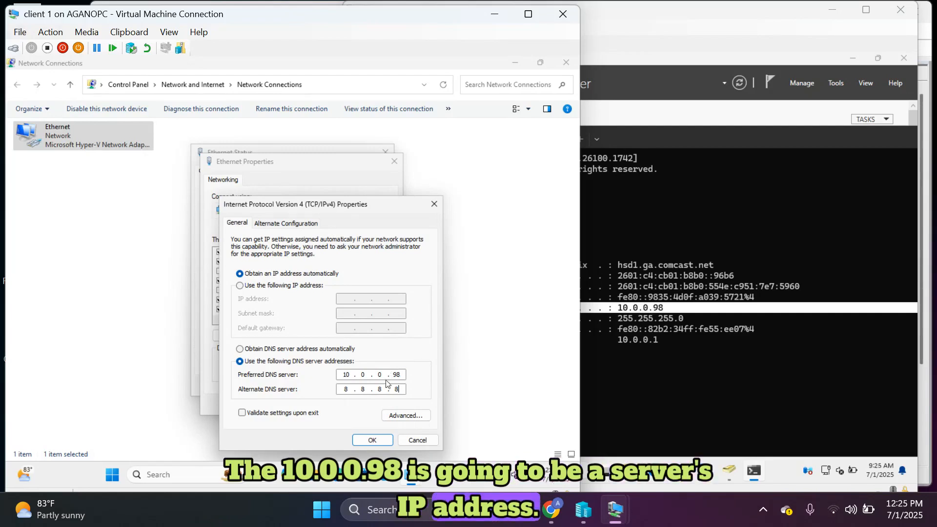
{"action": "left_click", "coordinate": [372, 440]}
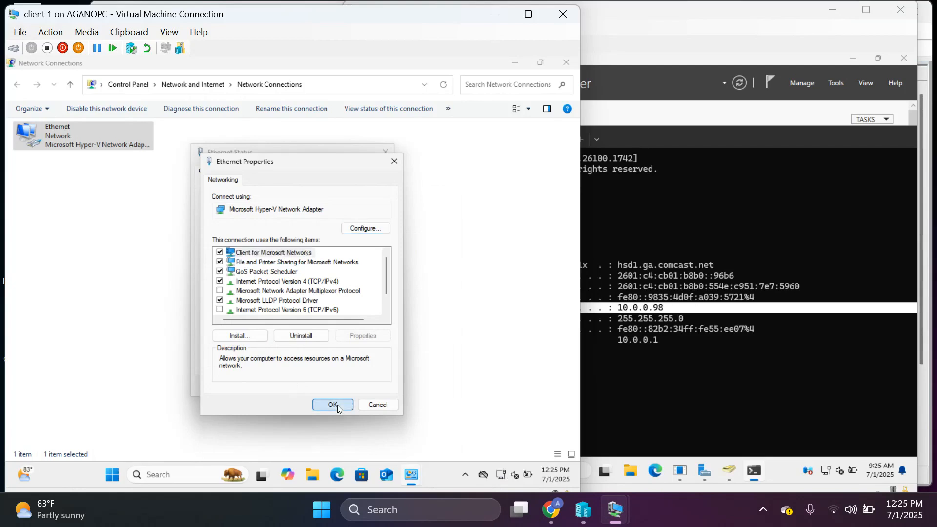
Close the Ethernet properties, Ethernet status, Network Connections and Network and Sharing Center windows.
{"action": "left_click", "coordinate": [340, 407]}
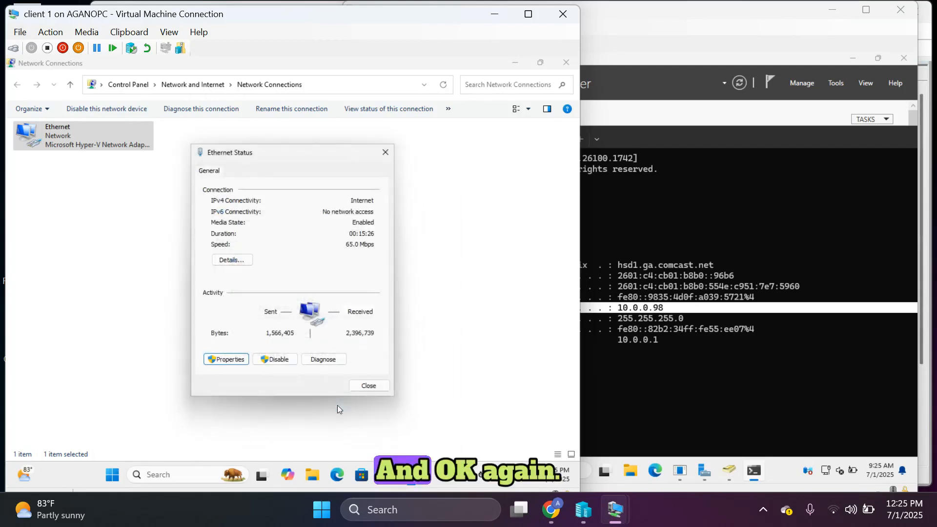
{"action": "left_click", "coordinate": [367, 385]}
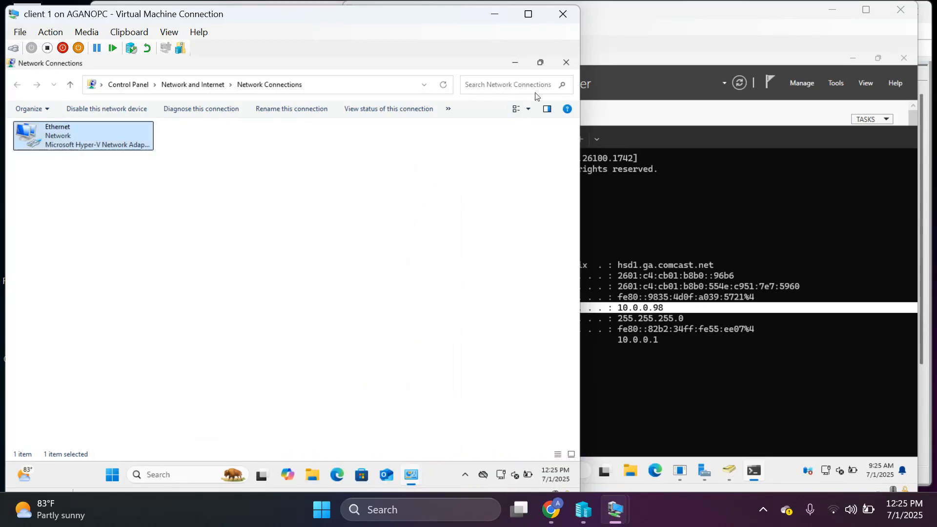
{"action": "left_click", "coordinate": [565, 62]}
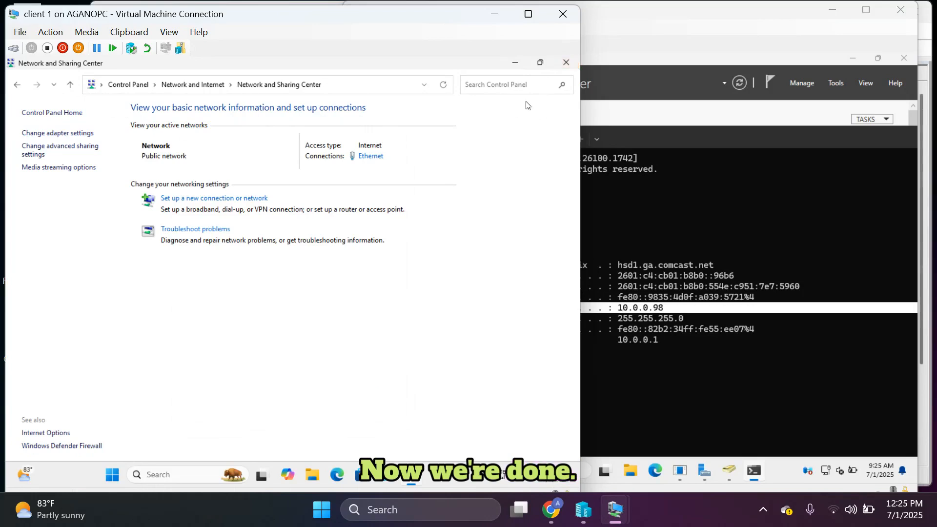
{"action": "left_click", "coordinate": [566, 62]}
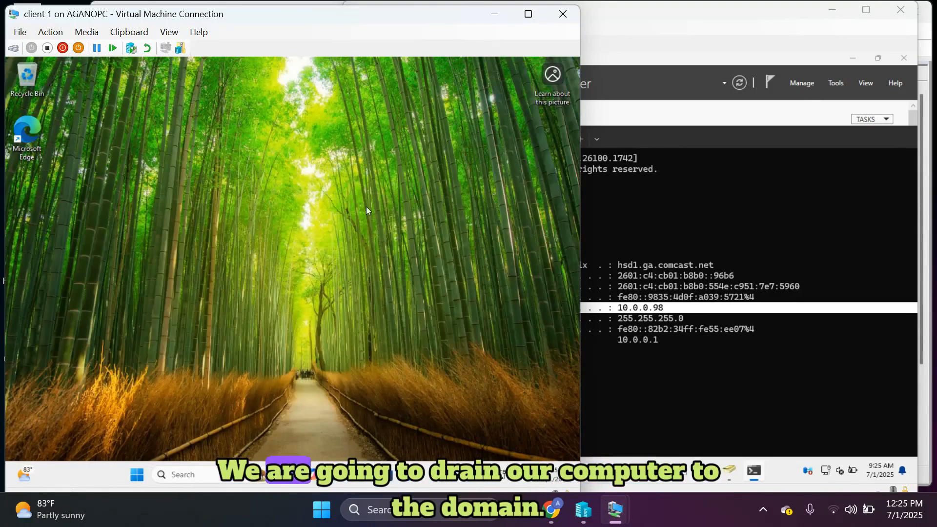
Open Settings > System > About on client 1 and scroll to its Windows 11 Pro 24H2 specifications.
{"action": "left_click", "coordinate": [745, 236]}
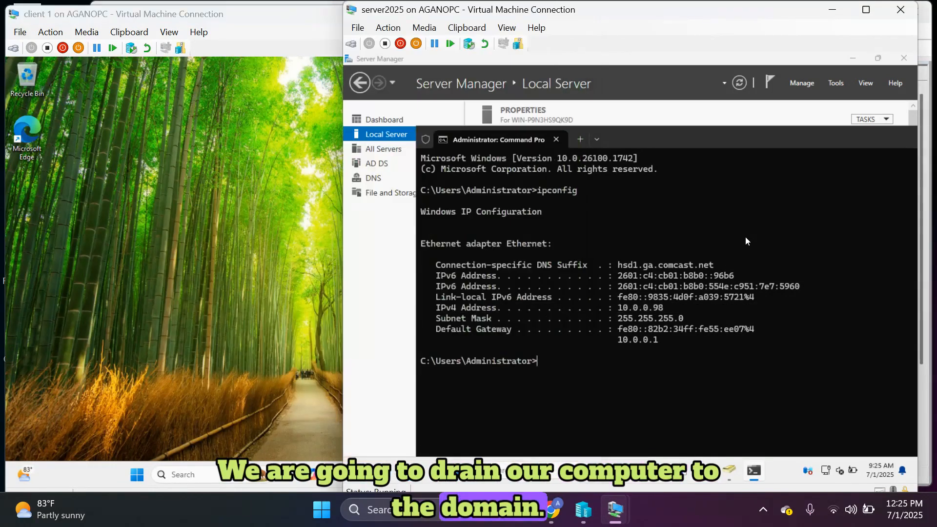
{"action": "left_click", "coordinate": [175, 480]}
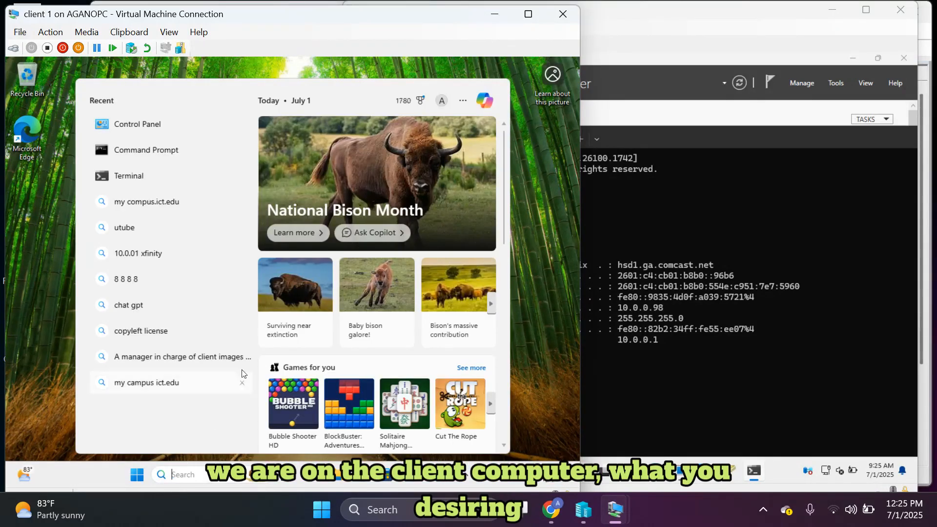
{"action": "left_click", "coordinate": [136, 475]}
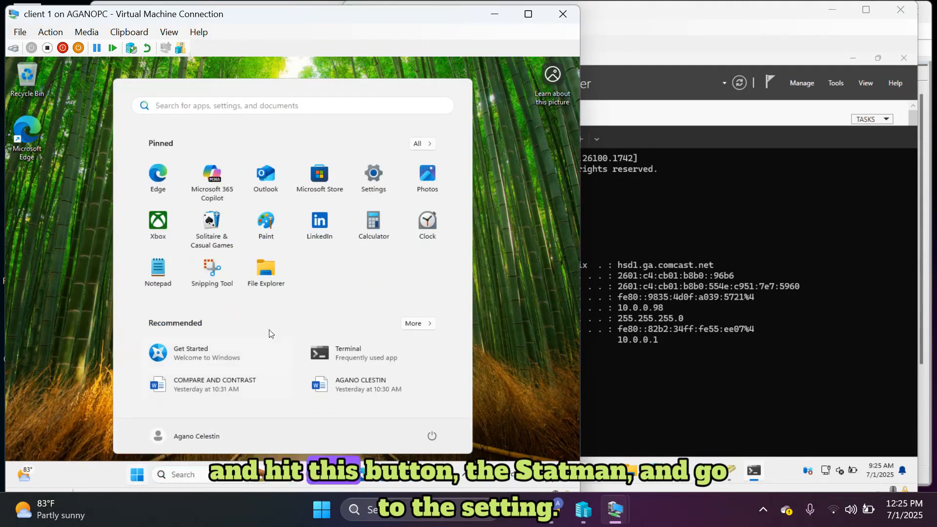
{"action": "left_click", "coordinate": [374, 175]}
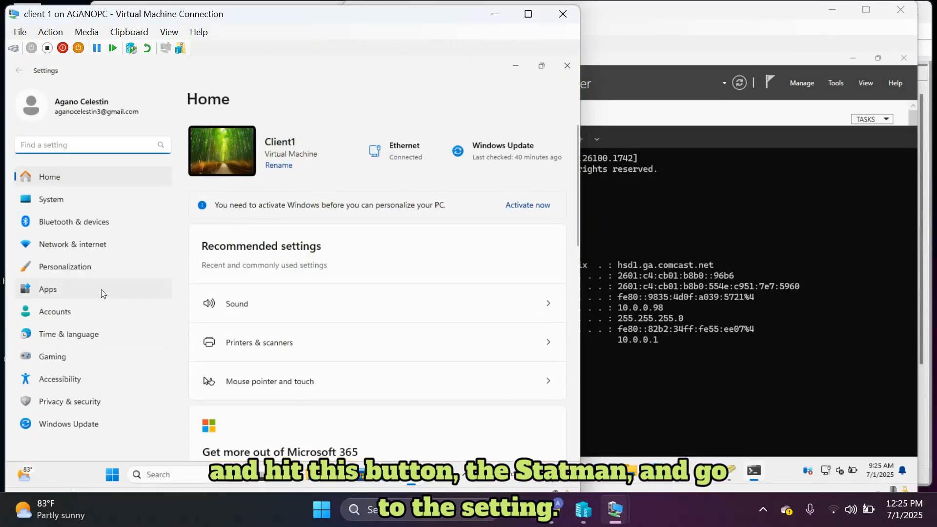
{"action": "left_click", "coordinate": [118, 201]}
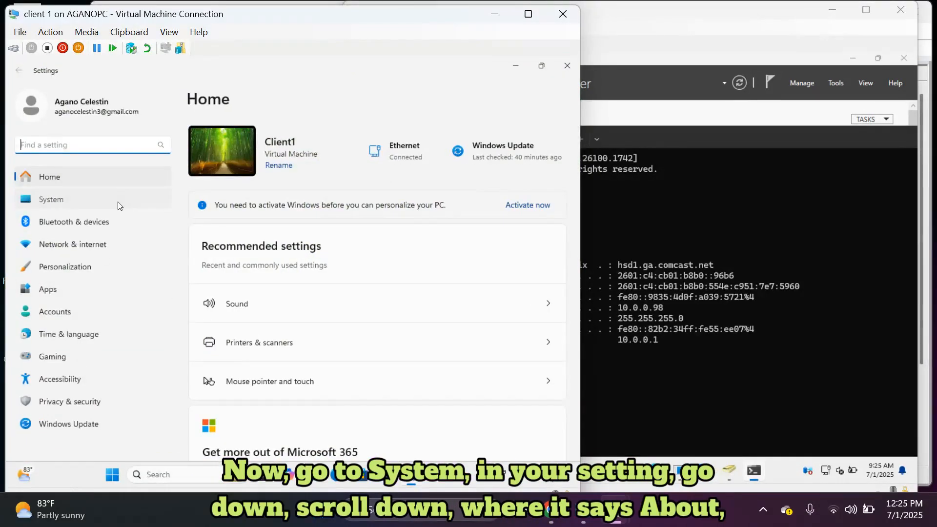
{"action": "scroll", "coordinate": [256, 292], "scroll_direction": "down", "scroll_amount": 10}
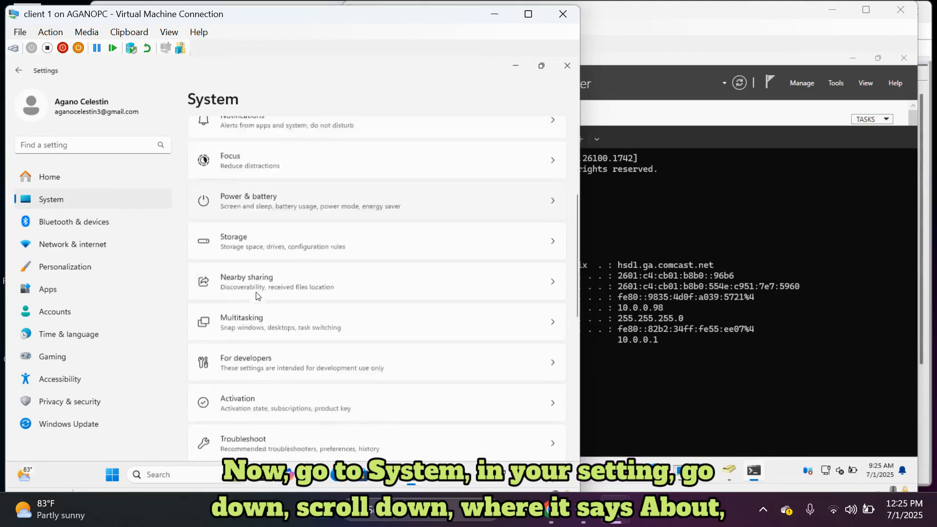
{"action": "scroll", "coordinate": [256, 292], "scroll_direction": "down", "scroll_amount": 3}
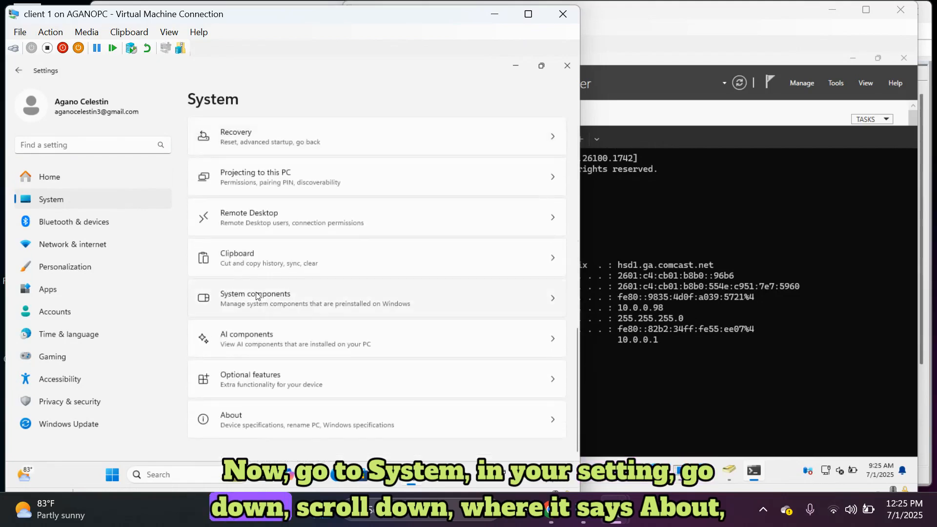
{"action": "left_click", "coordinate": [270, 424]}
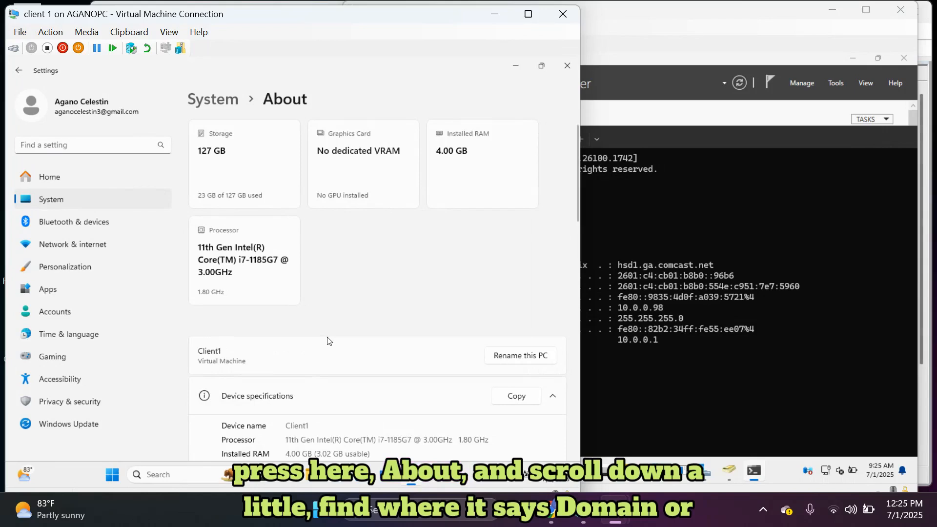
{"action": "scroll", "coordinate": [326, 341], "scroll_direction": "down", "scroll_amount": 2}
{"action": "scroll", "coordinate": [327, 340], "scroll_direction": "down", "scroll_amount": 8}
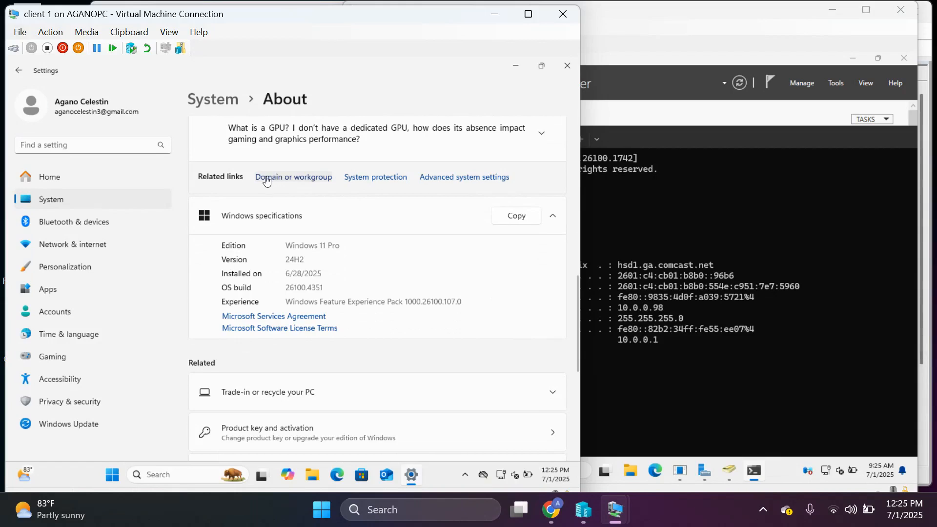
Open the Domain or workgroup link to System Properties and start the domain-join wizard.
{"action": "left_click", "coordinate": [291, 178]}
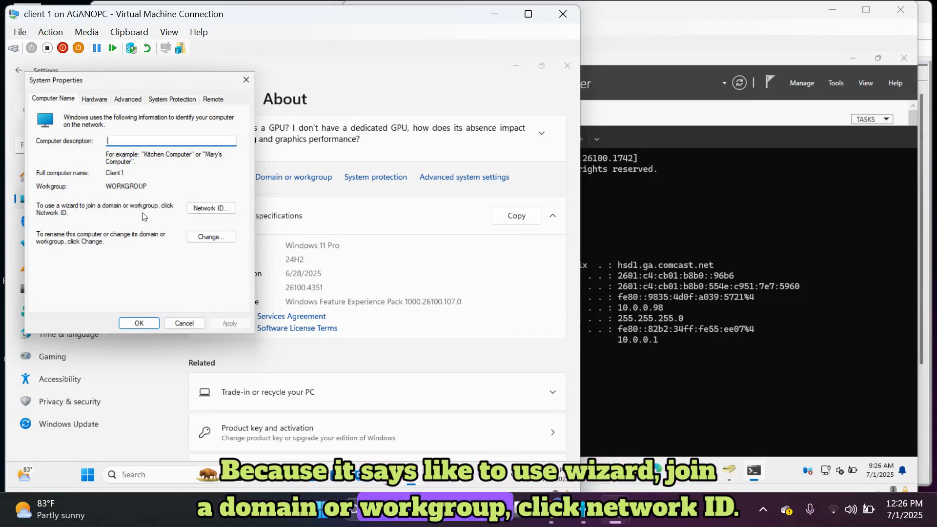
{"action": "left_click", "coordinate": [212, 208]}
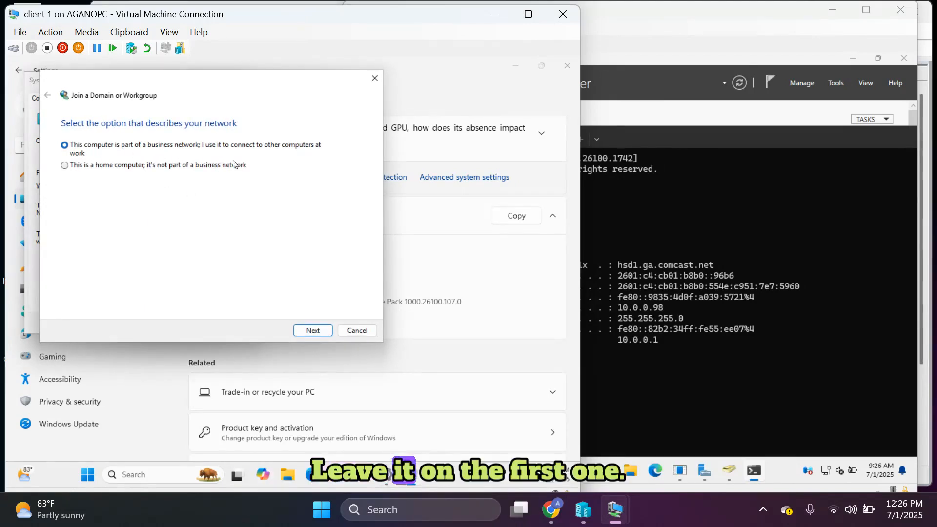
Choose a business network that uses a domain and advance to the computer name and domain page.
{"action": "left_click", "coordinate": [317, 334]}
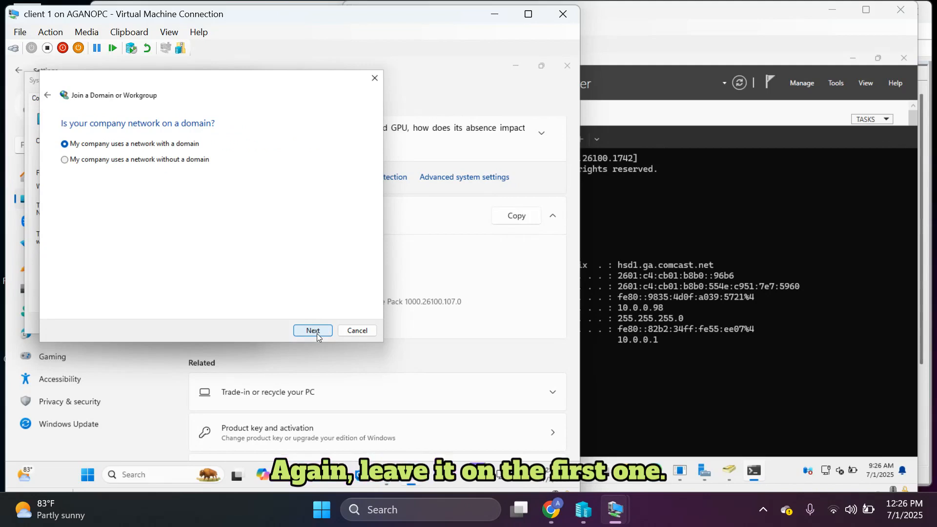
{"action": "left_click", "coordinate": [317, 333]}
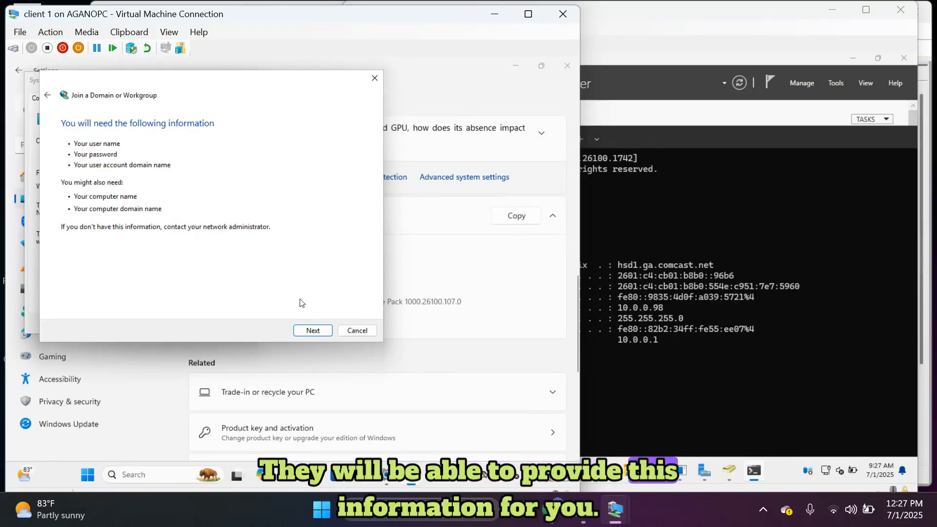
{"action": "left_click", "coordinate": [313, 331]}
{"action": "left_click", "coordinate": [313, 331]}
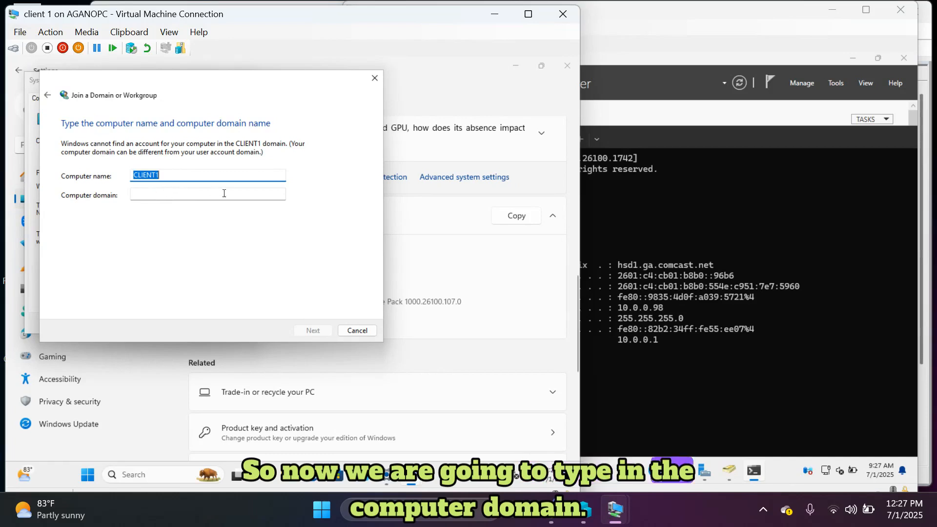
Check the server's domain name under Server Manager's Local Server properties.
{"action": "left_click", "coordinate": [785, 250]}
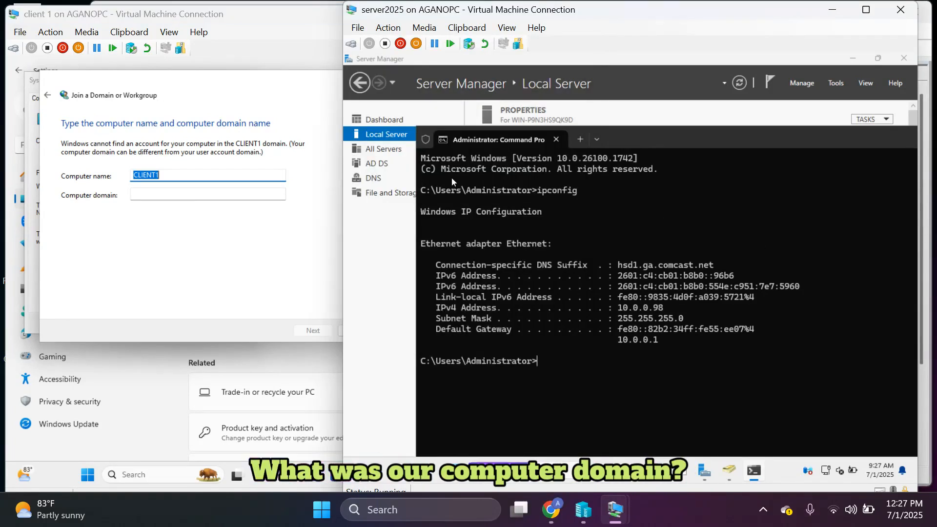
{"action": "left_click", "coordinate": [397, 121]}
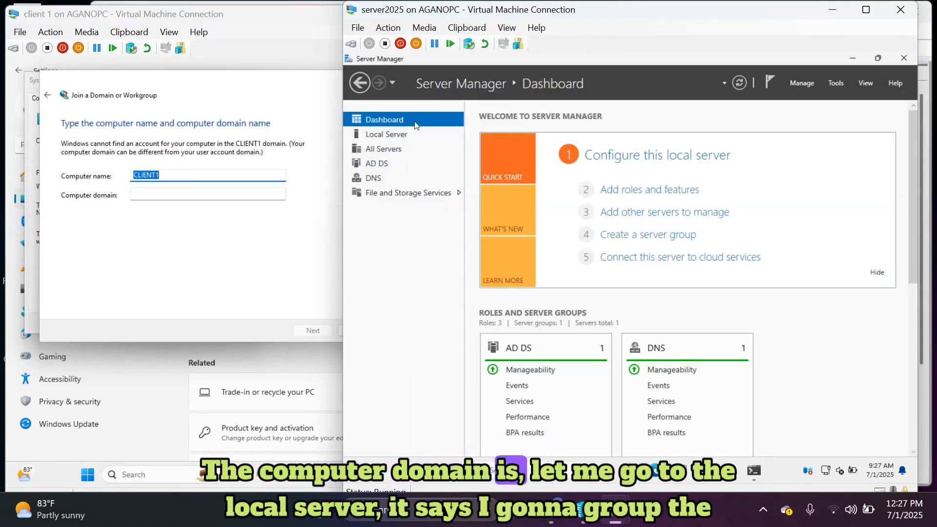
{"action": "left_click", "coordinate": [384, 133]}
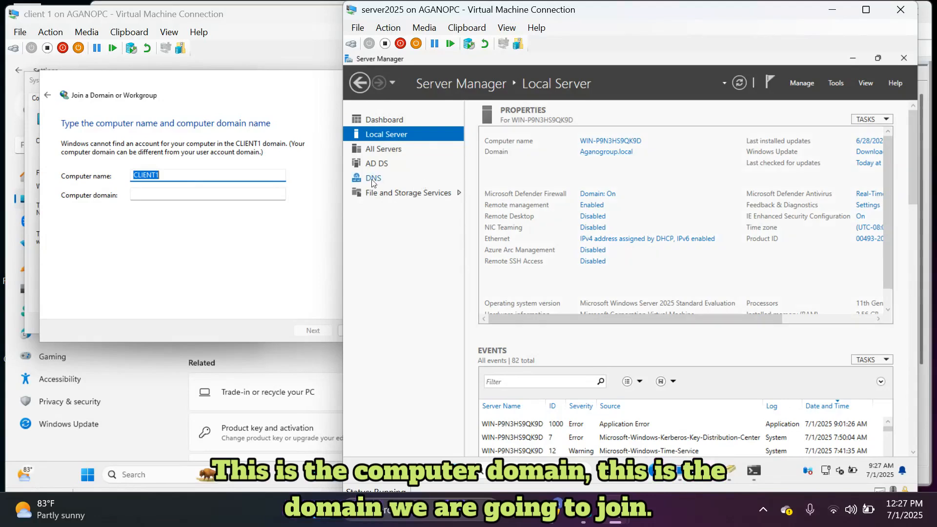
Enter AGANOGROUP.LOCAL as the client's computer domain and continue to credentials.
{"action": "left_click", "coordinate": [254, 195]}
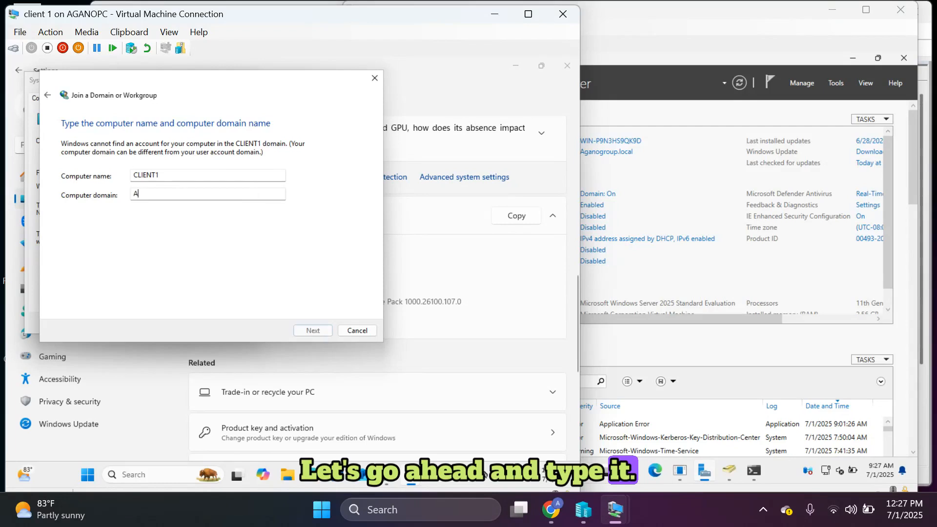
{"action": "type", "text": "OGROUP.LOCAL"}
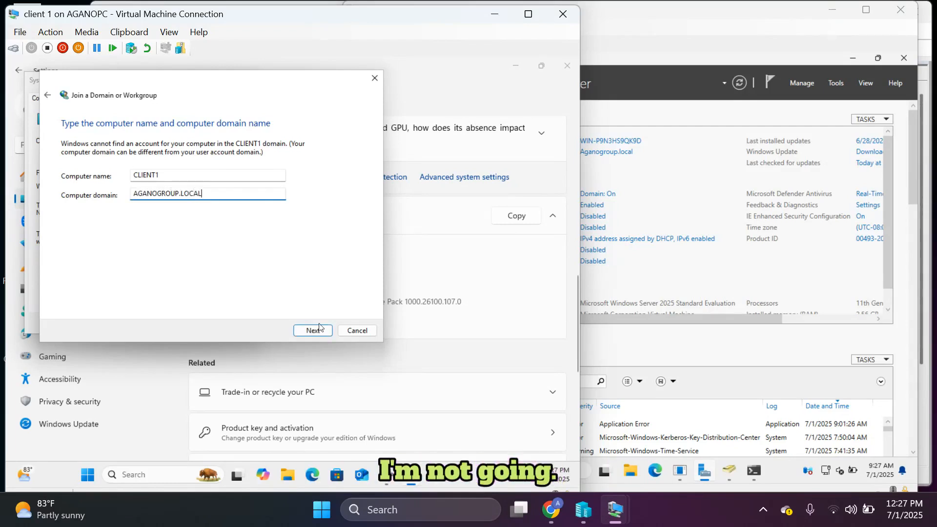
{"action": "left_click", "coordinate": [312, 330]}
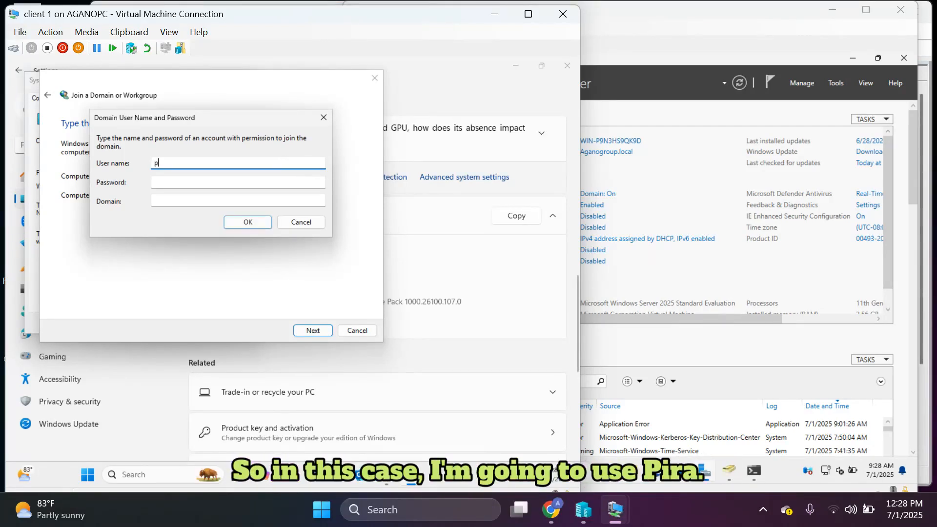
Submit the domain user's name, password and domain AGANOGROUP.LOCAL, then dismiss the incorrect-credentials error.
{"action": "type", "text": "t"}
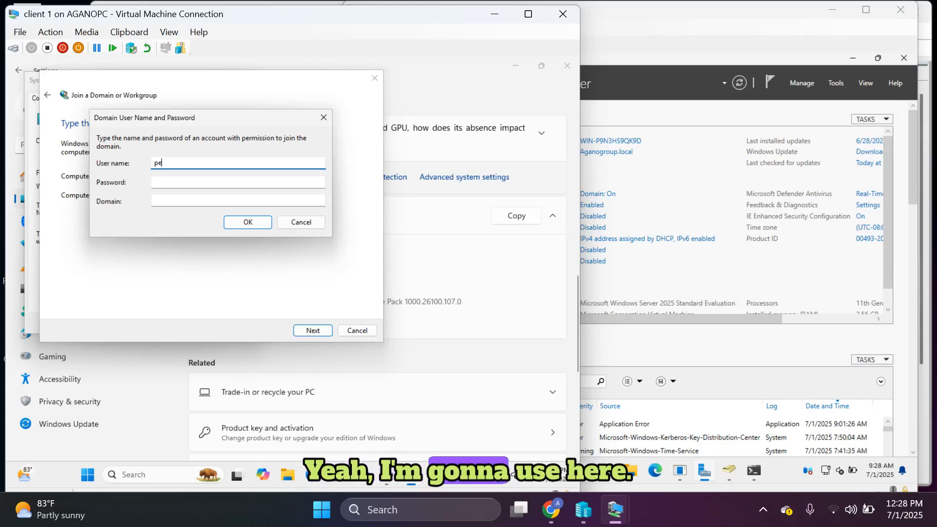
{"action": "key", "text": "BackSpace"}
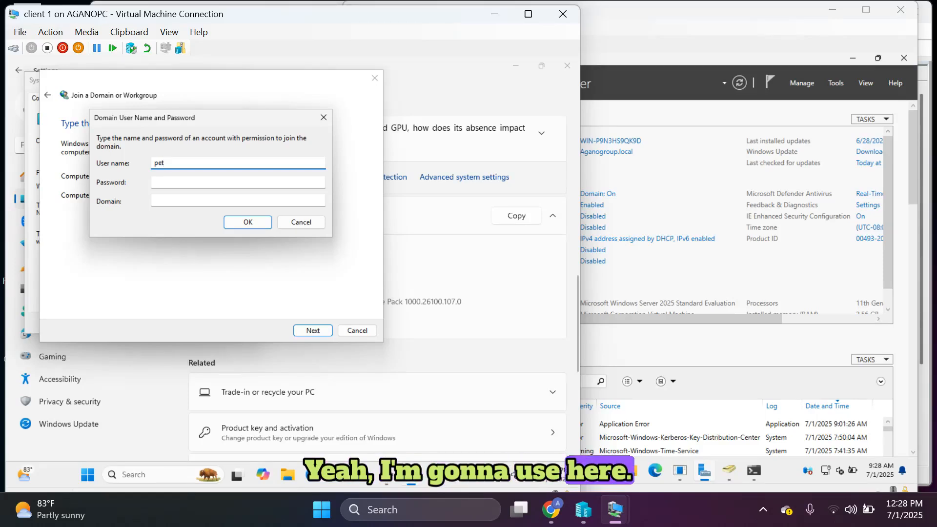
{"action": "type", "text": "rterPassword123"}
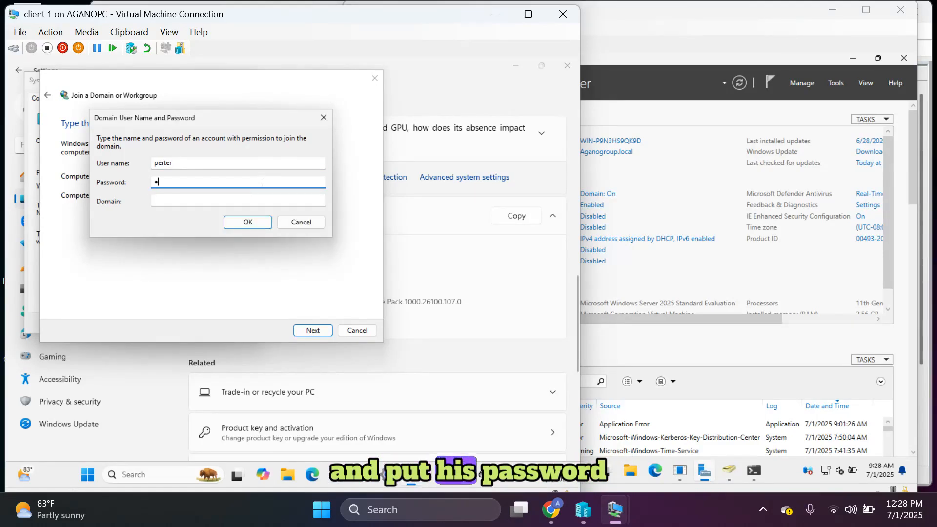
{"action": "left_click", "coordinate": [252, 202]}
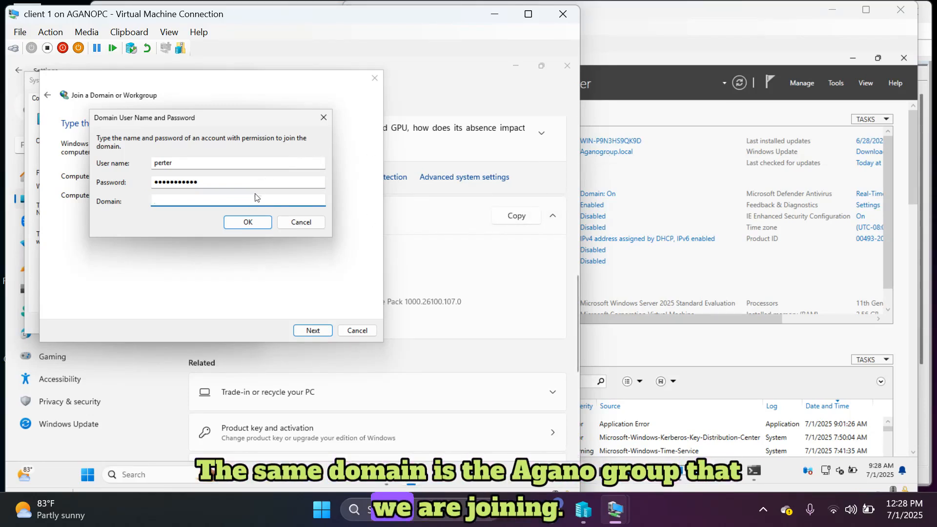
{"action": "type", "text": "AGA"}
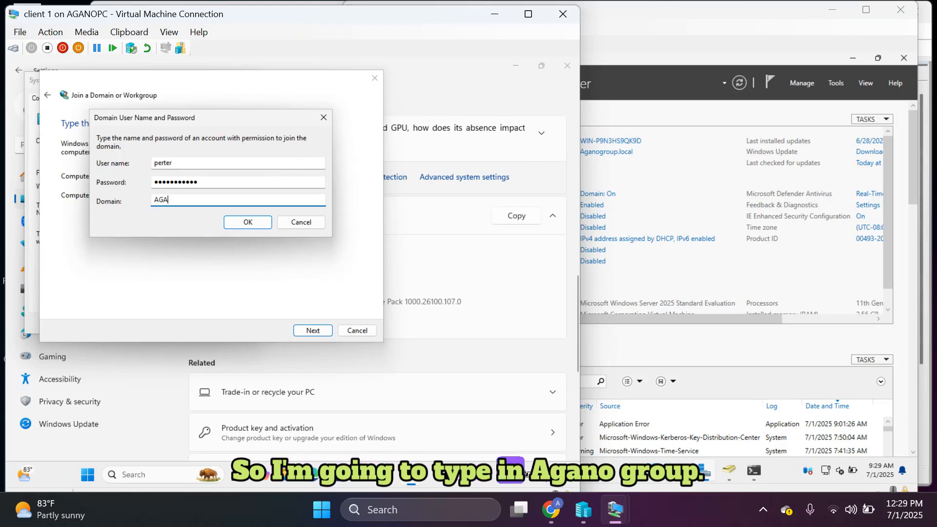
{"action": "type", "text": "NOGROUP.LOCAL"}
{"action": "left_click", "coordinate": [264, 223]}
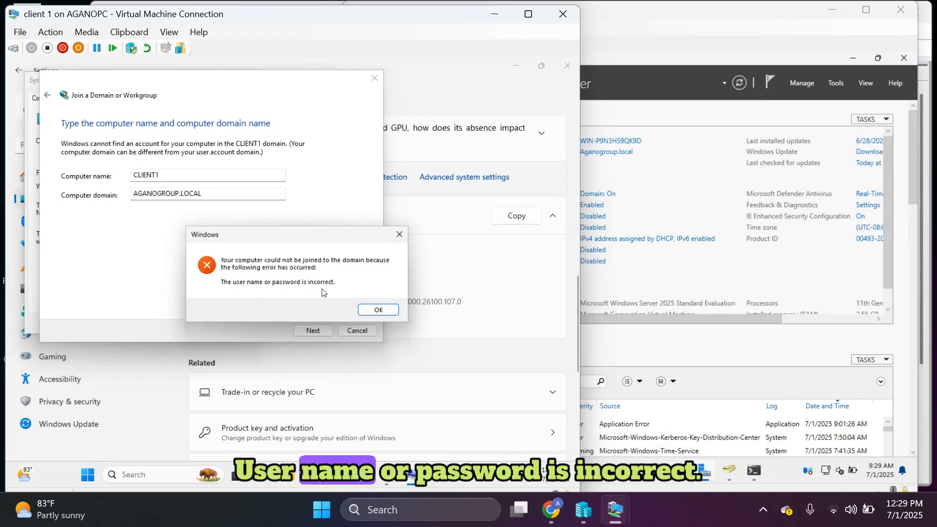
{"action": "left_click", "coordinate": [377, 309]}
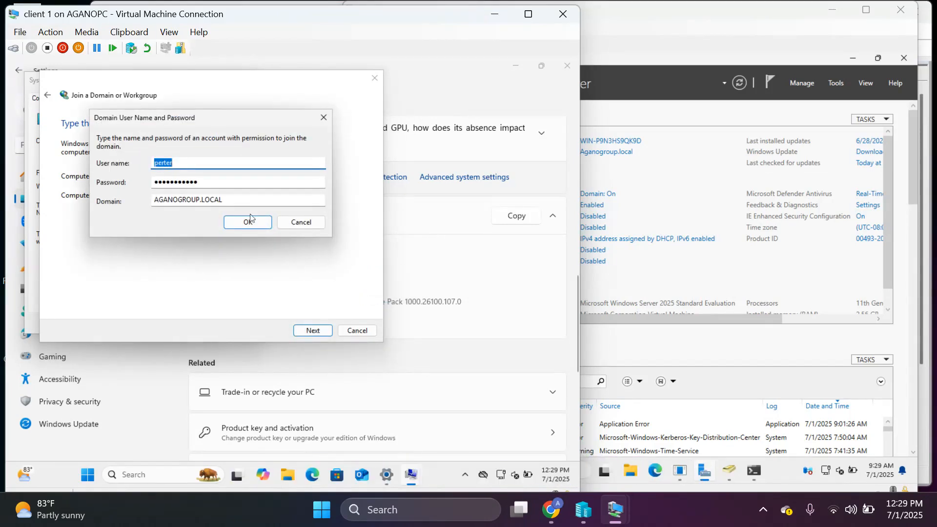
{"action": "left_click", "coordinate": [213, 164]}
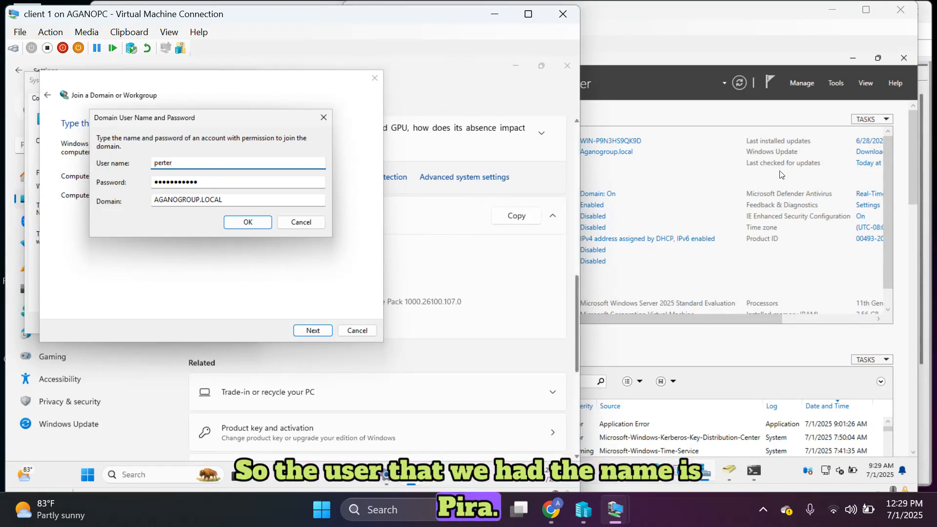
Check the domain user's account name in Active Directory Users and Computers > Users.
{"action": "left_click", "coordinate": [844, 82]}
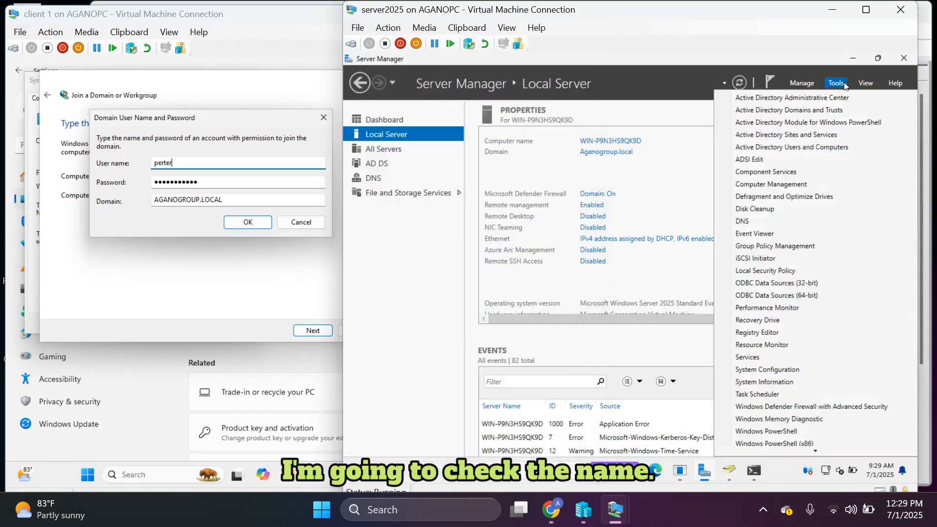
{"action": "left_click", "coordinate": [815, 147]}
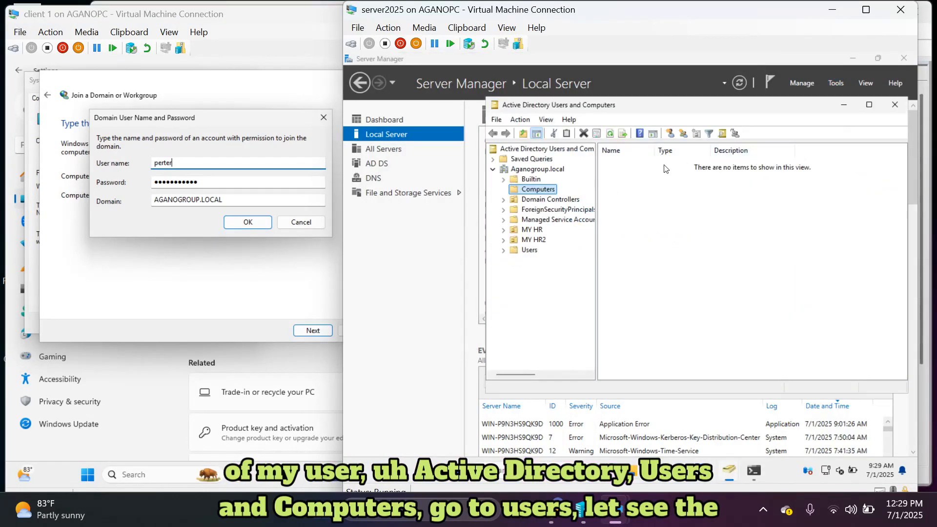
{"action": "left_click", "coordinate": [526, 251]}
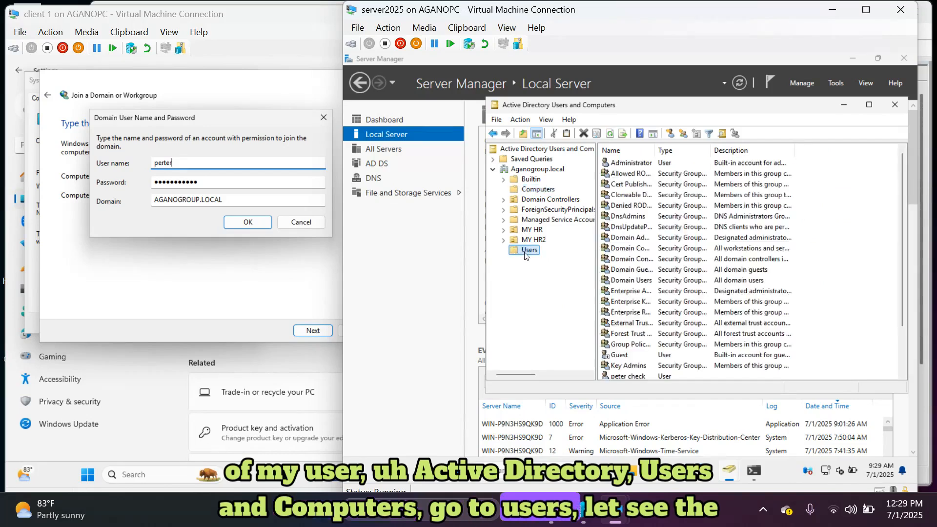
{"action": "double_click", "coordinate": [628, 376]}
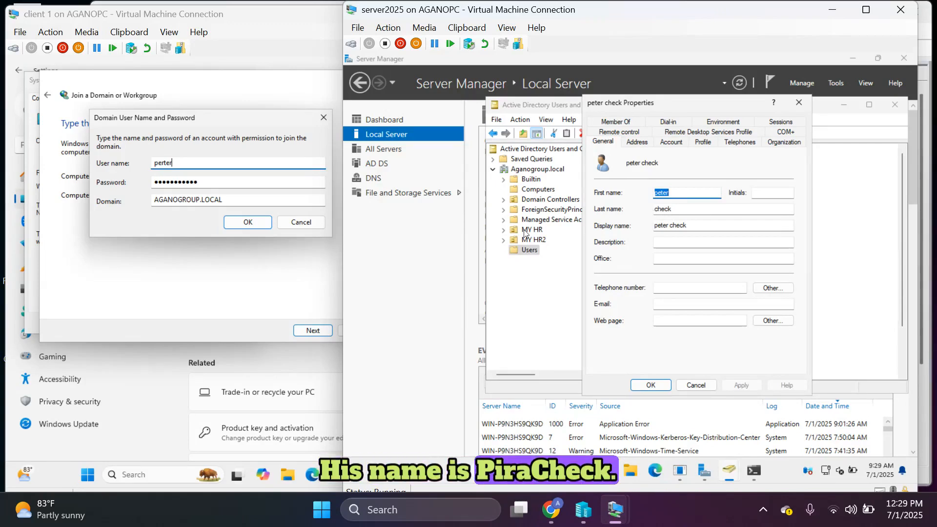
Remove the extra 'r' from the join user name, close the AD windows, and resubmit credentials.
{"action": "left_click", "coordinate": [164, 164]}
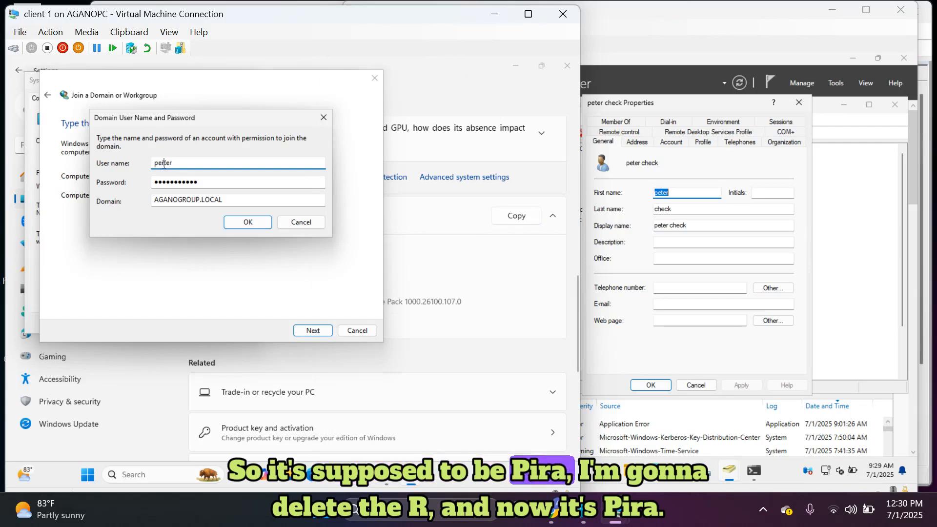
{"action": "key", "text": "BackSpace"}
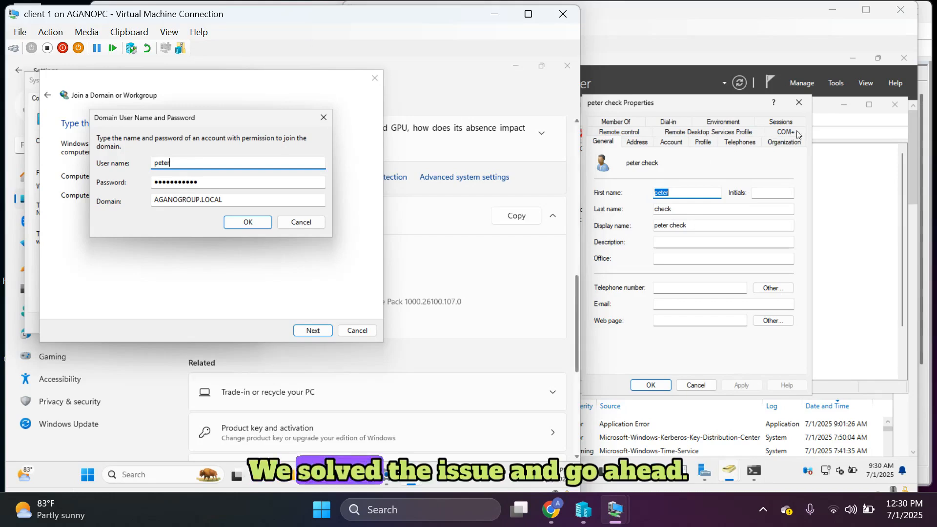
{"action": "left_click", "coordinate": [803, 105]}
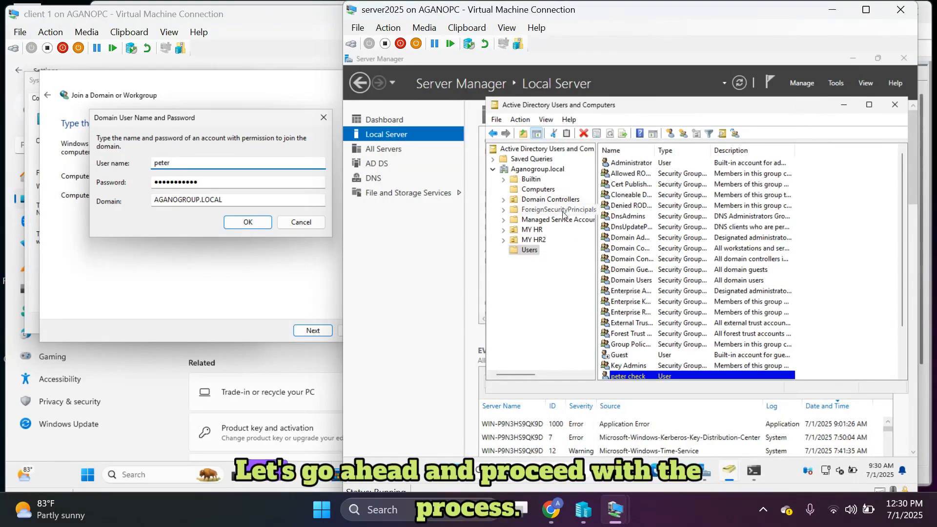
{"action": "left_click", "coordinate": [894, 104]}
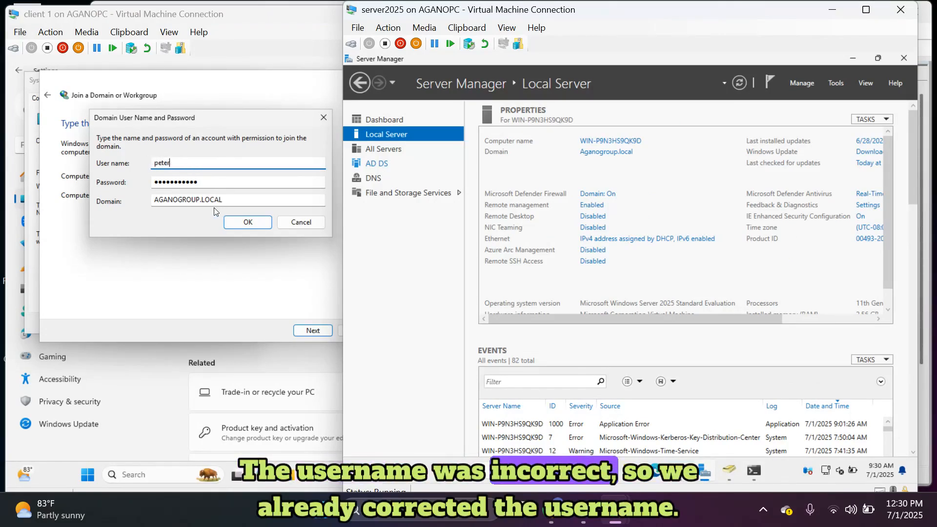
{"action": "left_click", "coordinate": [247, 221]}
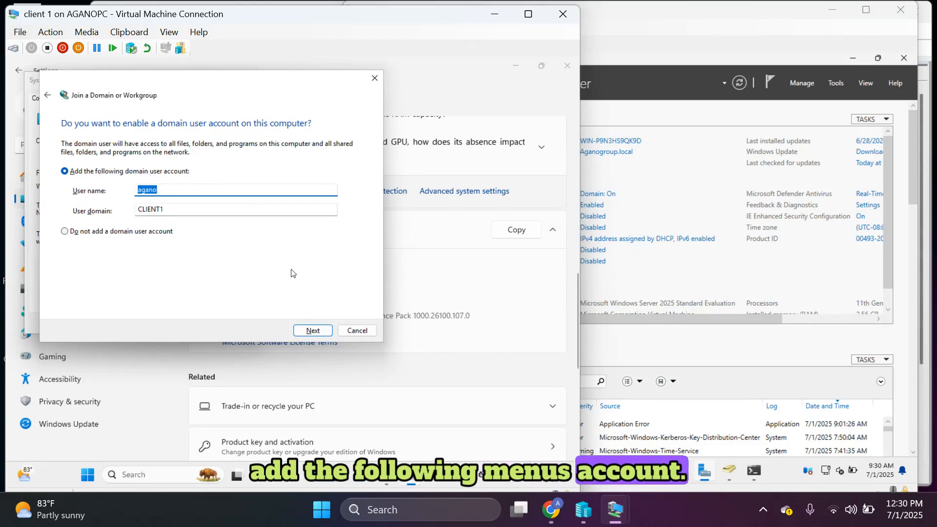
Add the domain user as a Standard account and finish the join wizard.
{"action": "left_click", "coordinate": [313, 330]}
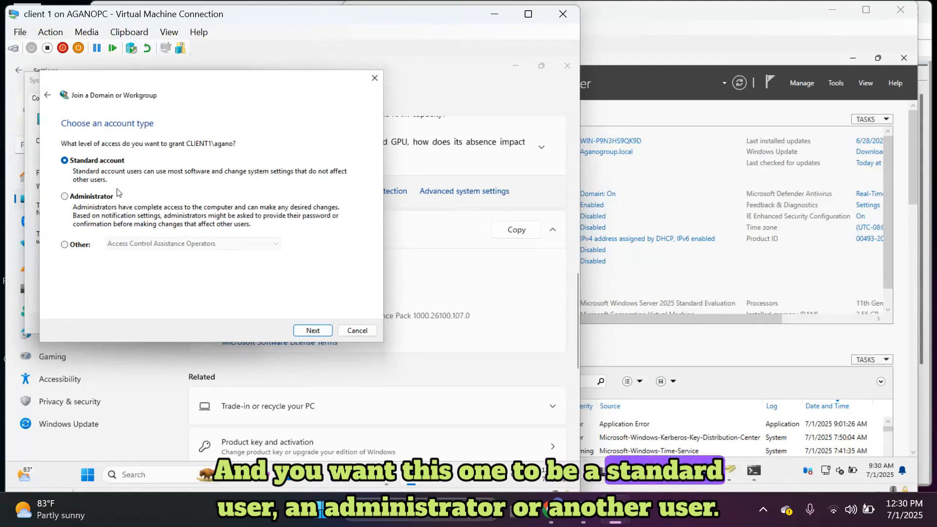
{"action": "left_click", "coordinate": [308, 332]}
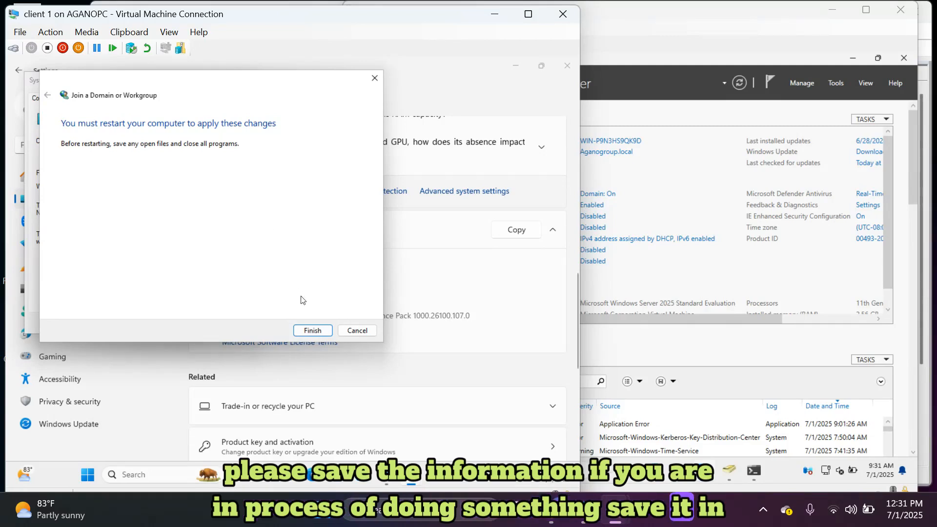
{"action": "left_click", "coordinate": [313, 330]}
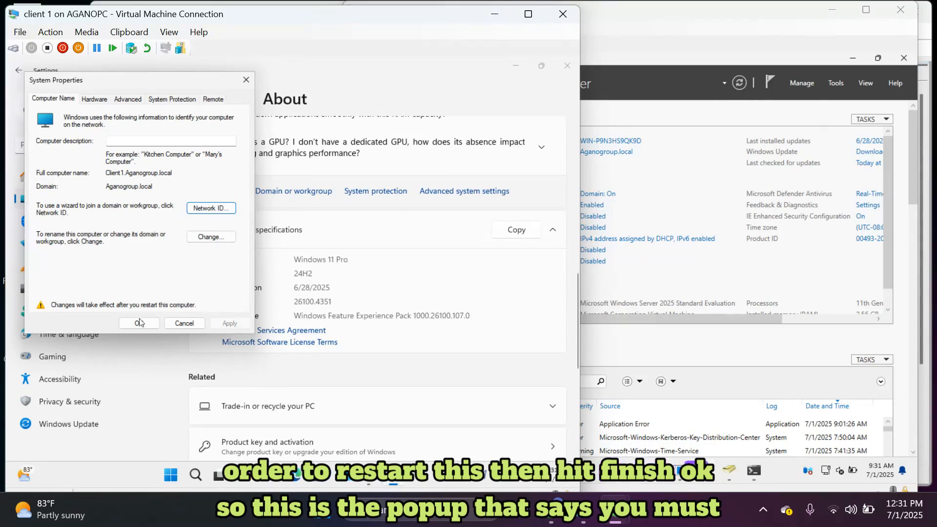
Accept the new domain settings in System Properties and restart client 1 now.
{"action": "left_click", "coordinate": [140, 323]}
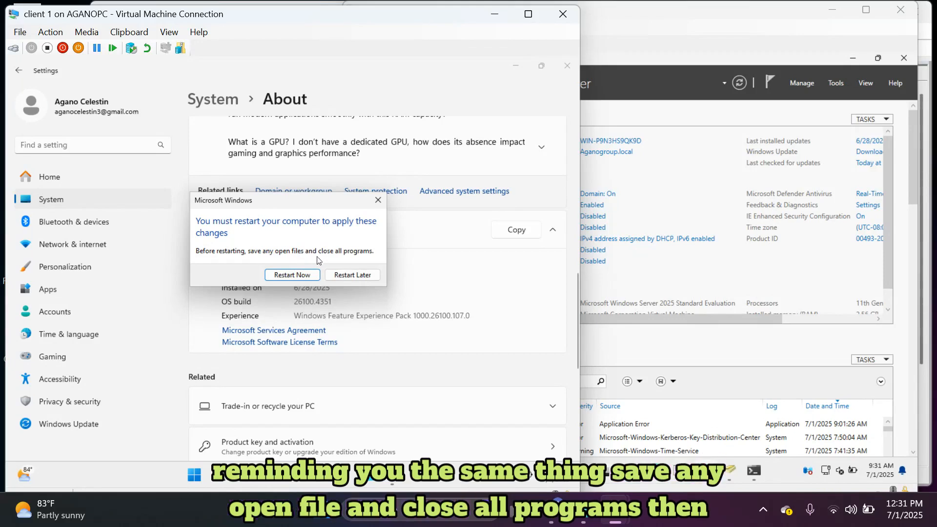
{"action": "left_click", "coordinate": [298, 275]}
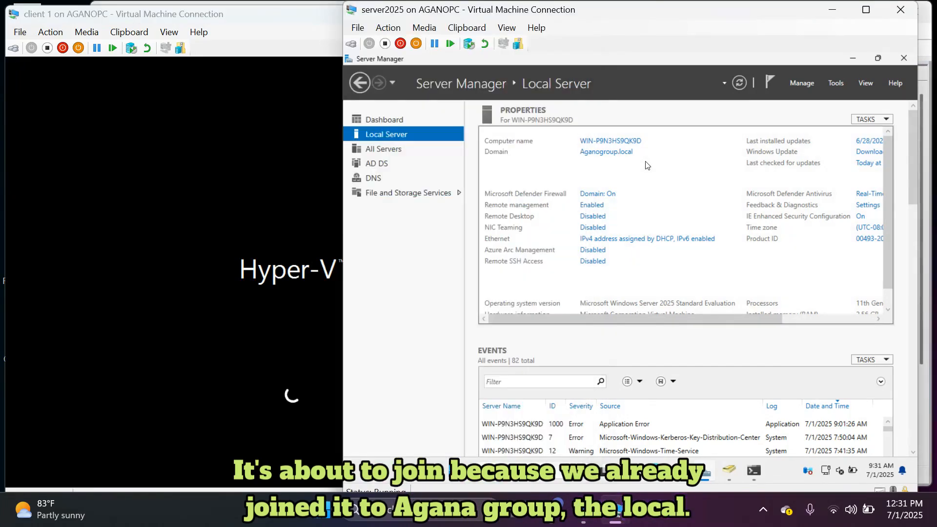
Bring up the restarted client 1 VM's 'Other user' sign-in screen for the AGANOGROUP domain.
{"action": "left_click", "coordinate": [628, 168]}
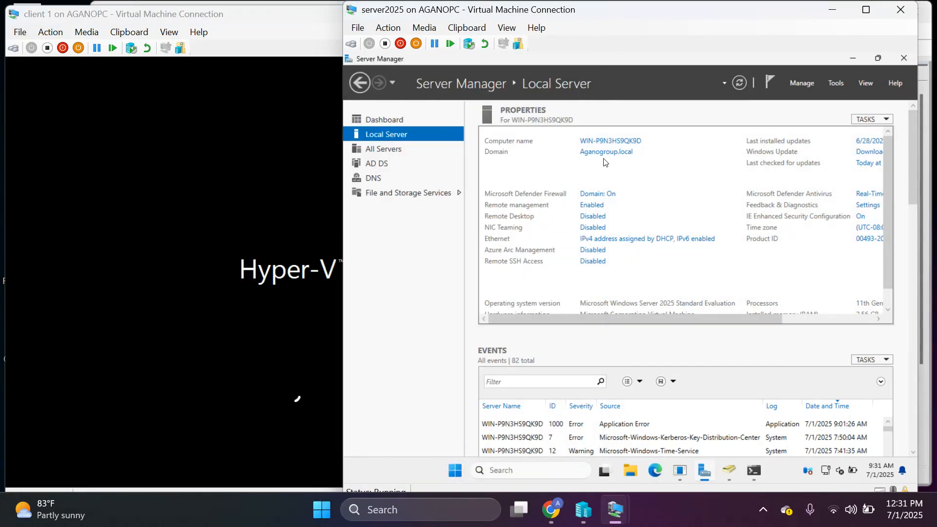
{"action": "left_click", "coordinate": [230, 247]}
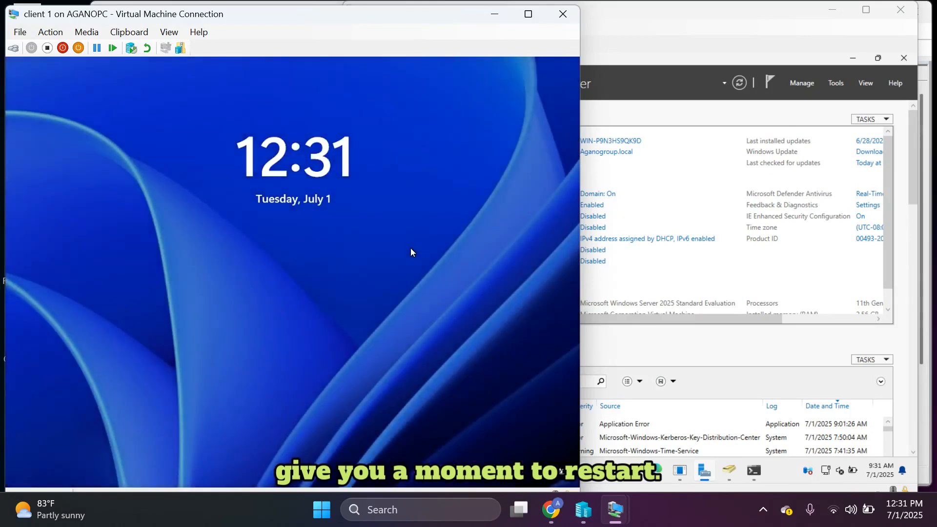
{"action": "left_click", "coordinate": [239, 259]}
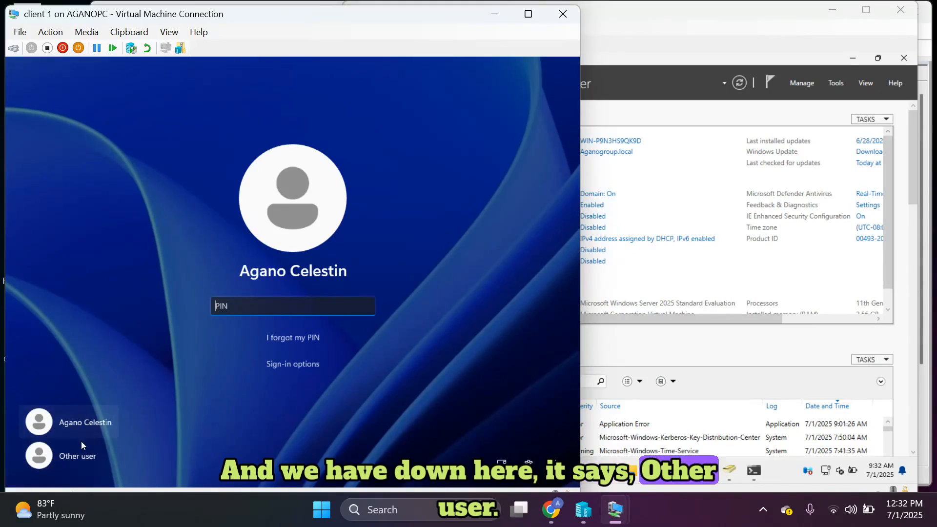
{"action": "left_click", "coordinate": [81, 454]}
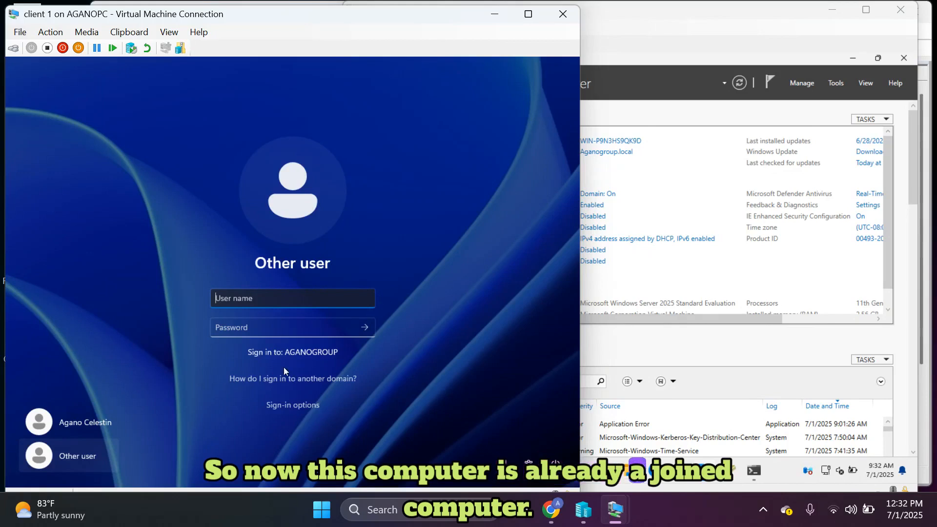
{"action": "left_click", "coordinate": [629, 173]}
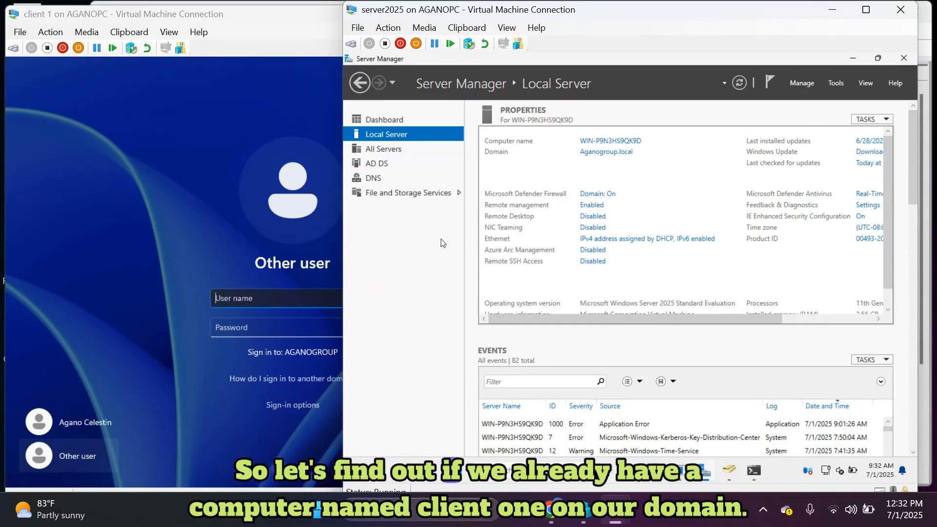
On the server, open Active Directory Users and Computers and show Aganogroup.local's Computers container listing CLIENT1.
{"action": "left_click", "coordinate": [293, 262]}
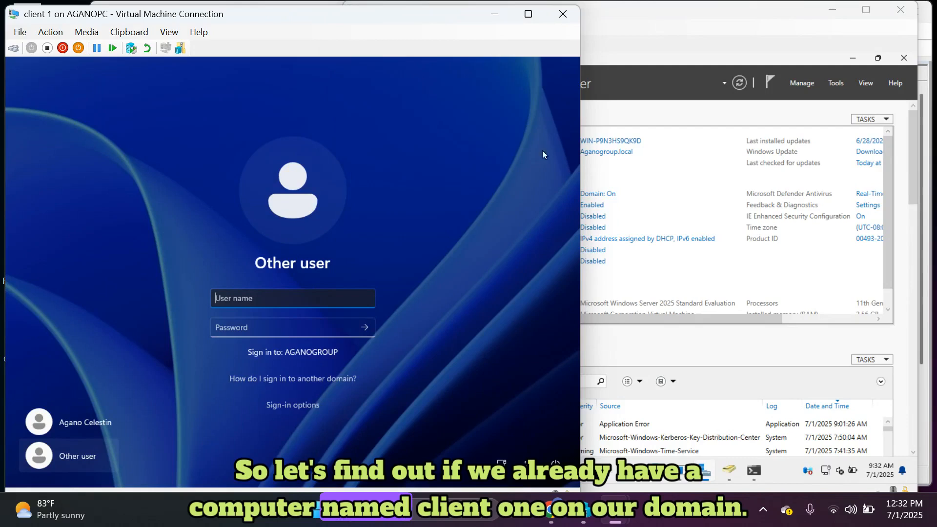
{"action": "left_click", "coordinate": [623, 169]}
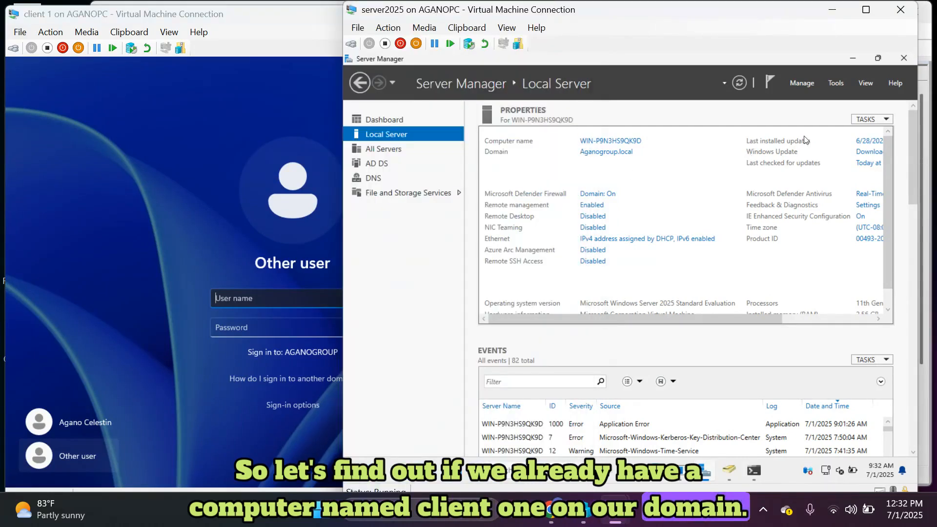
{"action": "left_click", "coordinate": [836, 82]}
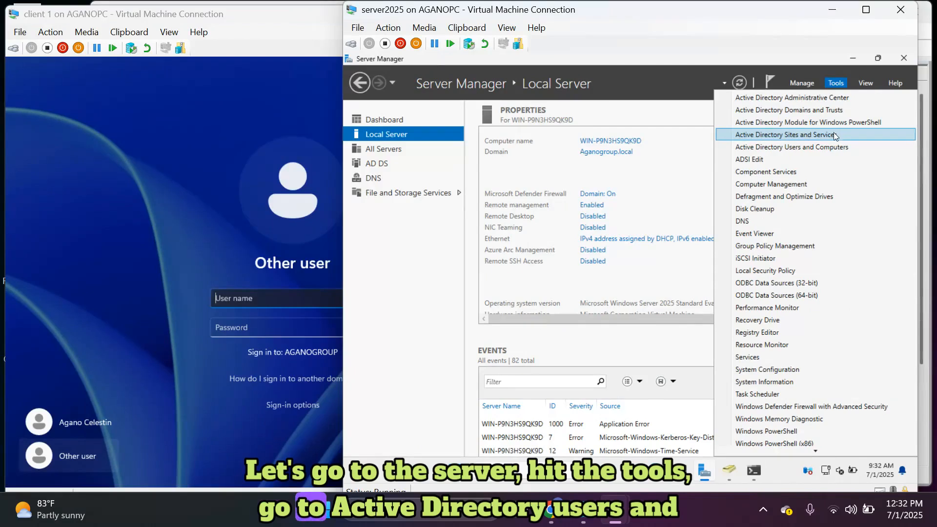
{"action": "left_click", "coordinate": [822, 145]}
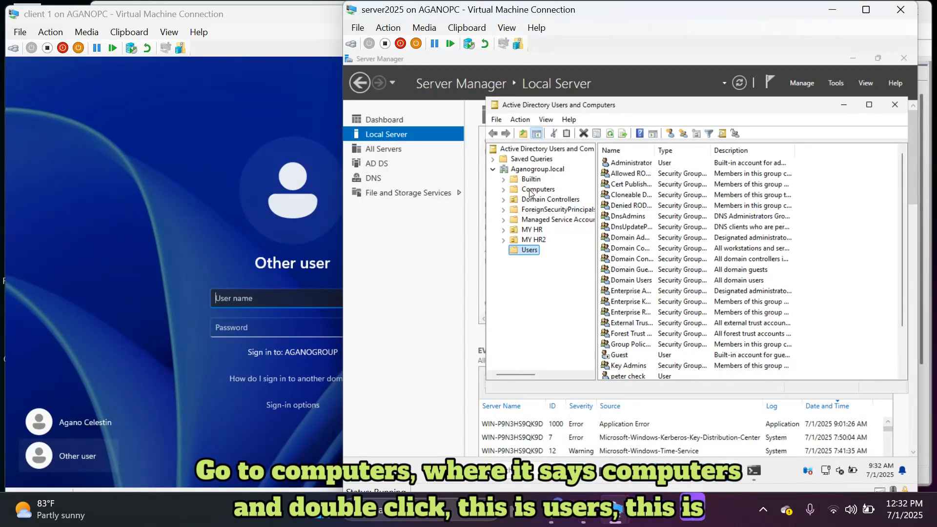
{"action": "double_click", "coordinate": [529, 191]}
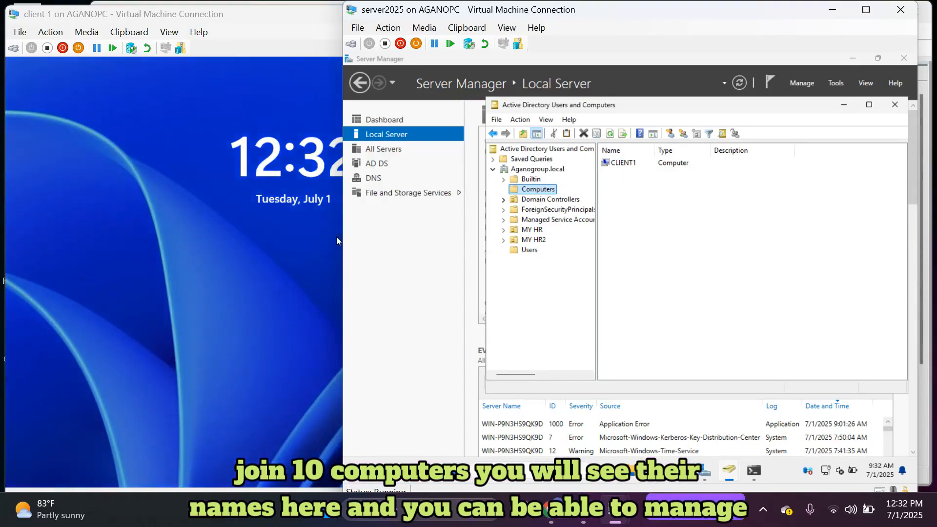
Sign in to client 1 as 'Other user' with the domain user's name and password to reach the desktop.
{"action": "left_click", "coordinate": [260, 253]}
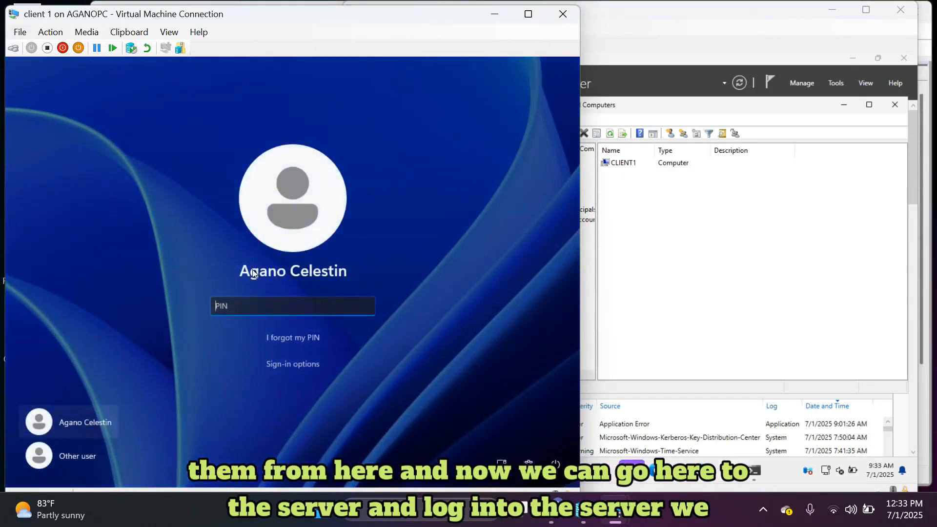
{"action": "left_click", "coordinate": [83, 465]}
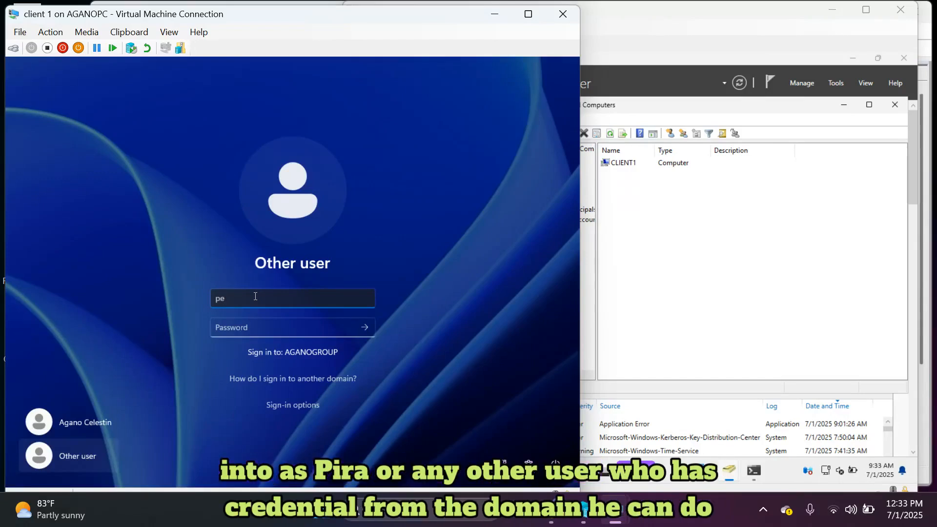
{"action": "type", "text": "ter"}
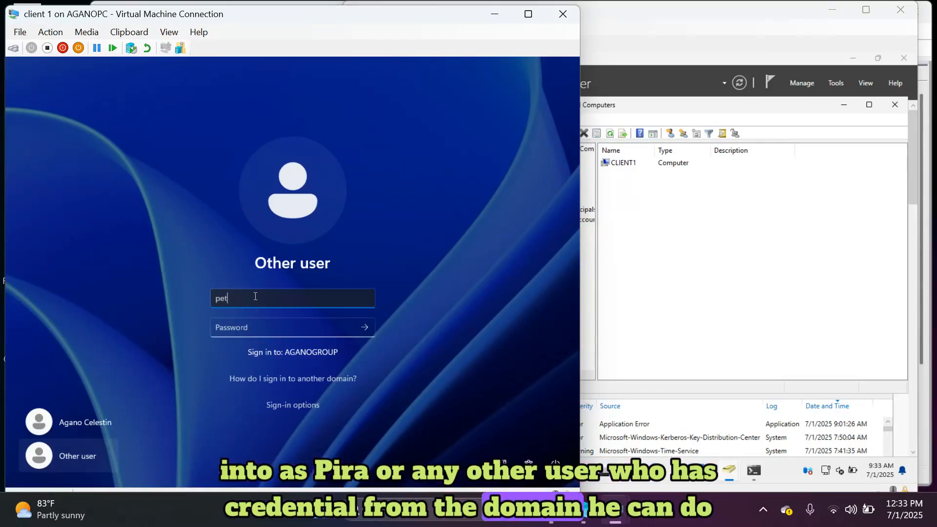
{"action": "left_click", "coordinate": [255, 327]}
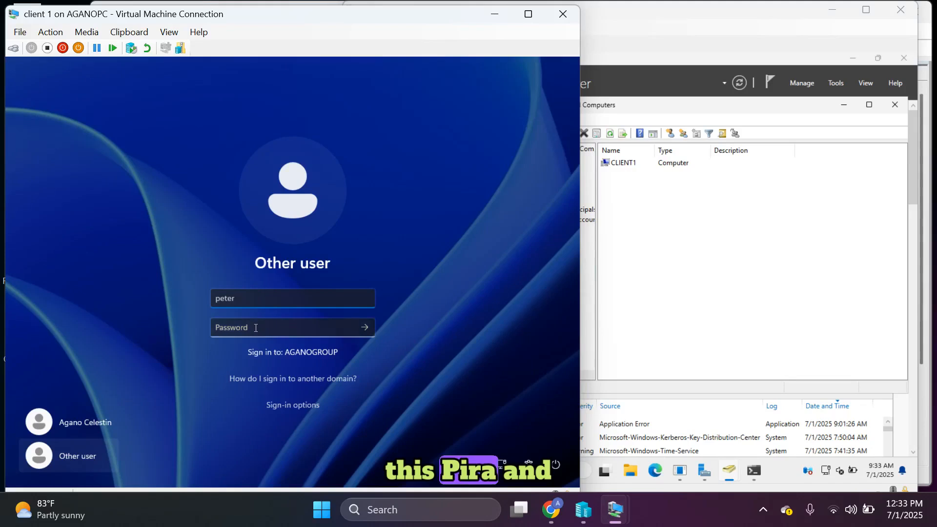
{"action": "type", "text": "•"}
{"action": "key", "text": "Caps_Lock"}
{"action": "type", "text": "•"}
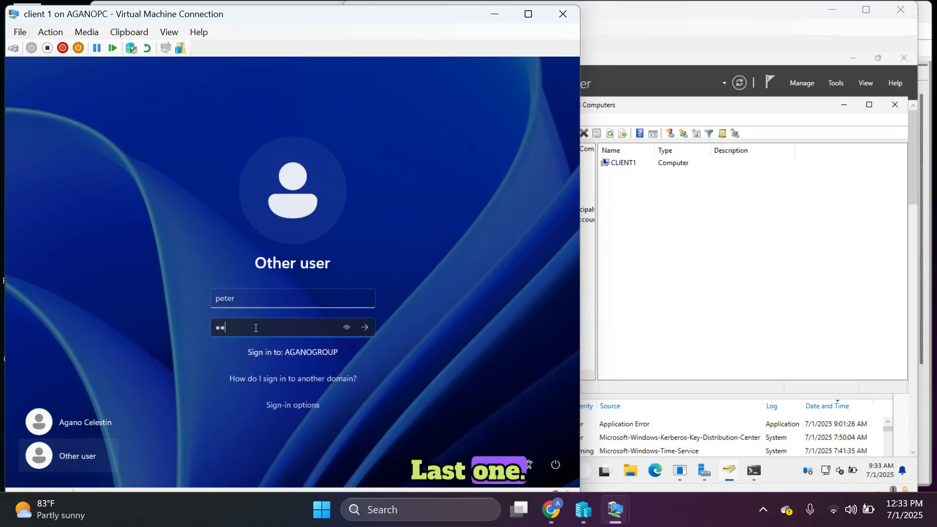
{"action": "key", "text": "BackSpace"}
{"action": "type", "text": "••••••••••"}
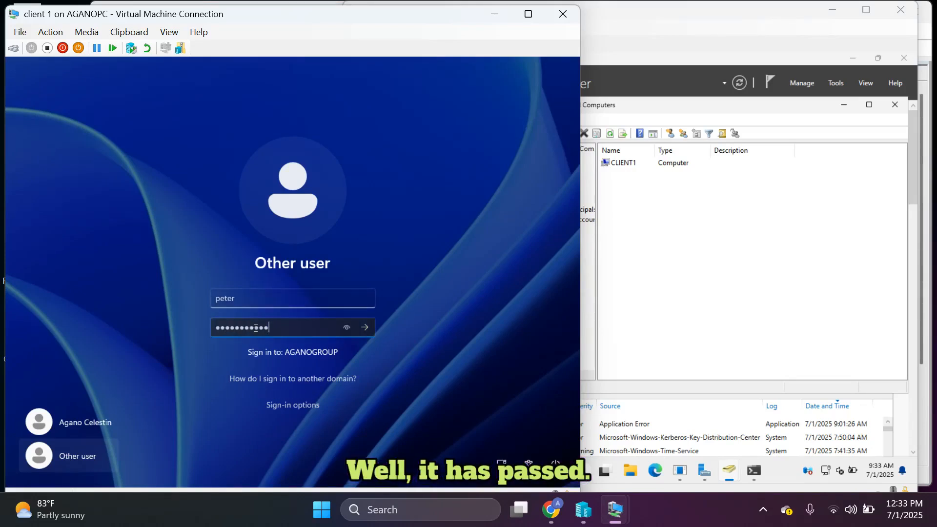
{"action": "key", "text": "Return"}
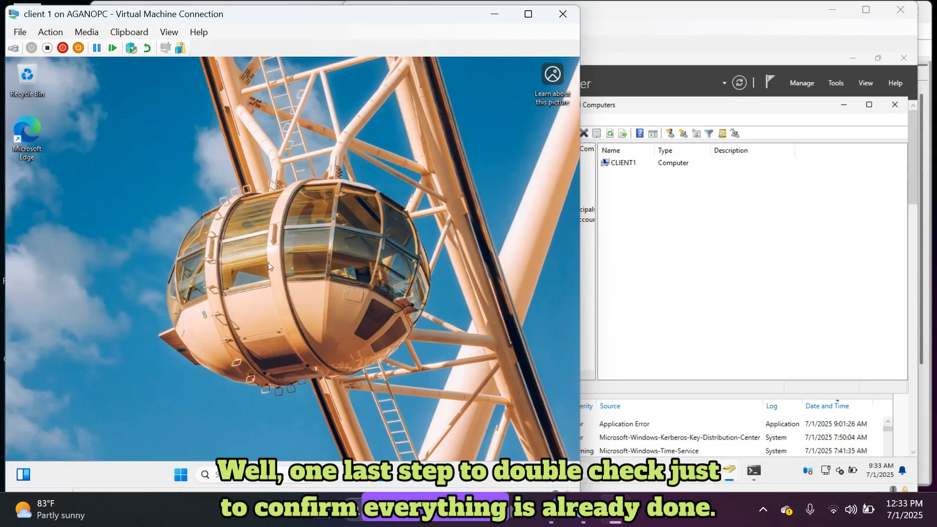
{"action": "left_click", "coordinate": [178, 476]}
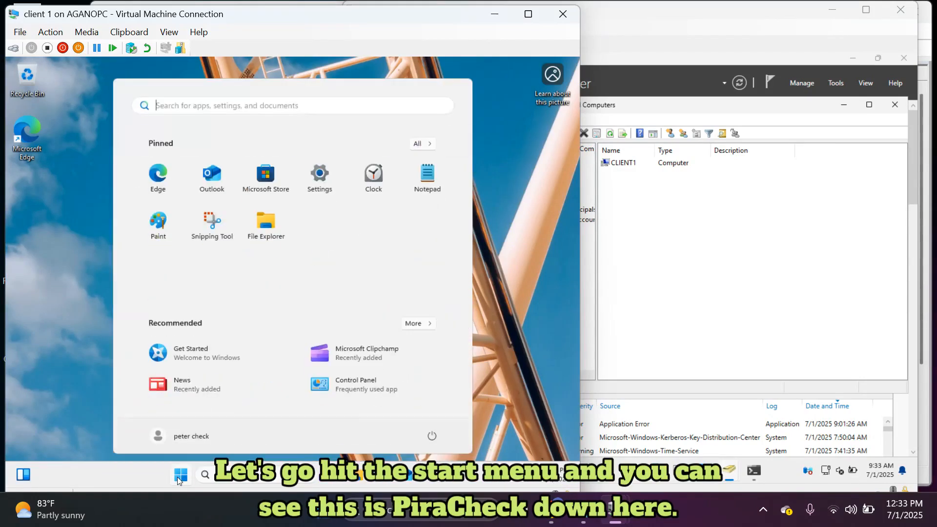
{"action": "left_click", "coordinate": [185, 438]}
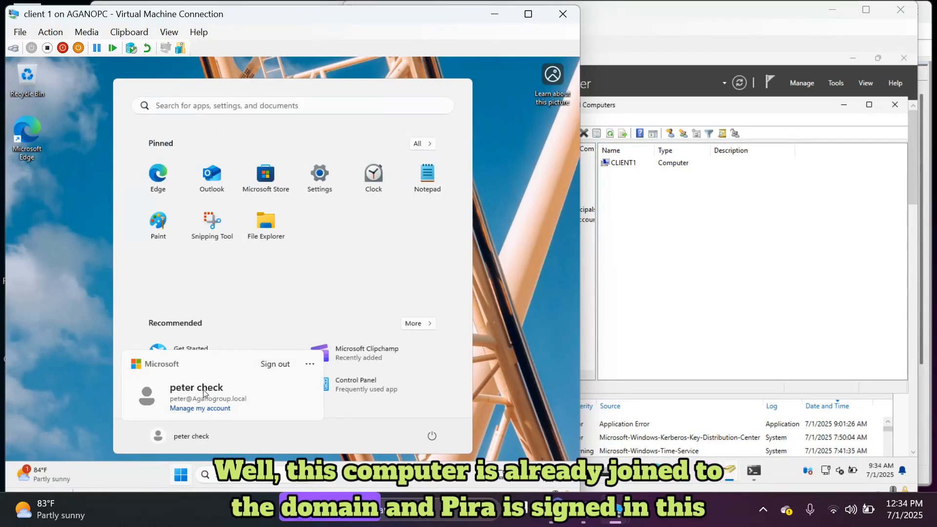
{"action": "left_click", "coordinate": [82, 320]}
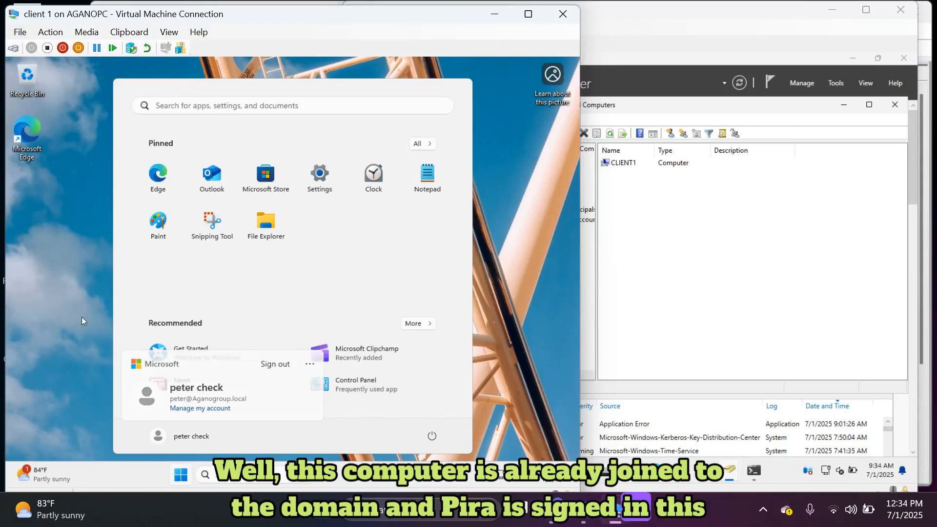
{"action": "left_click", "coordinate": [82, 320]}
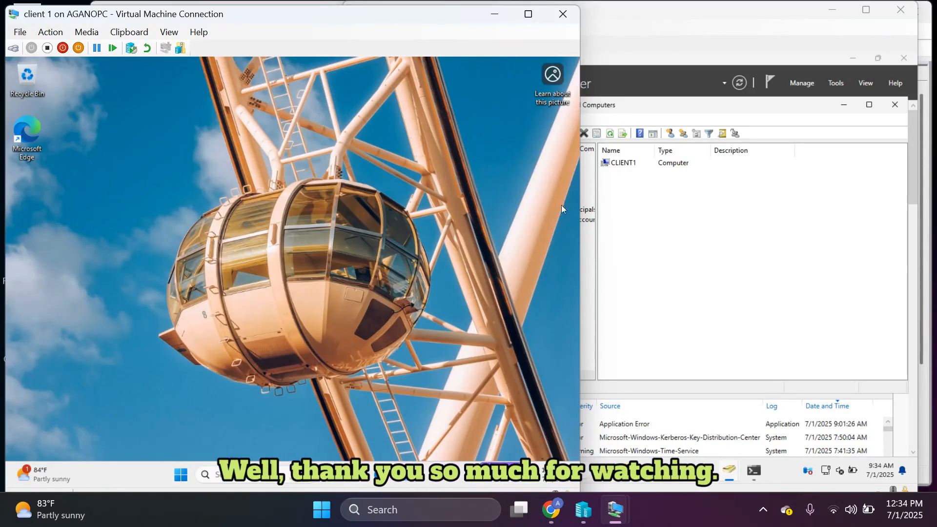
Close Active Directory Users and Computers on server2025, returning to Server Manager's Local Server page.
{"action": "left_click", "coordinate": [768, 165]}
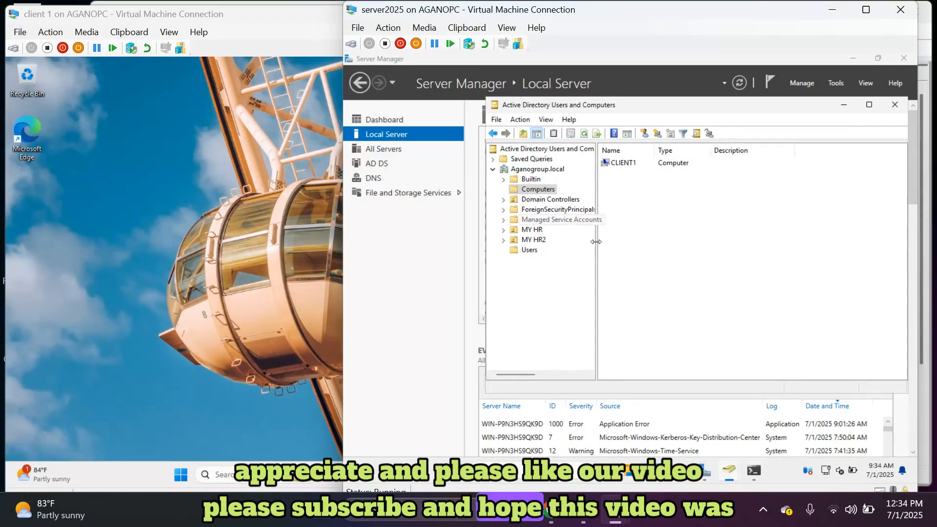
{"action": "left_click", "coordinate": [895, 105]}
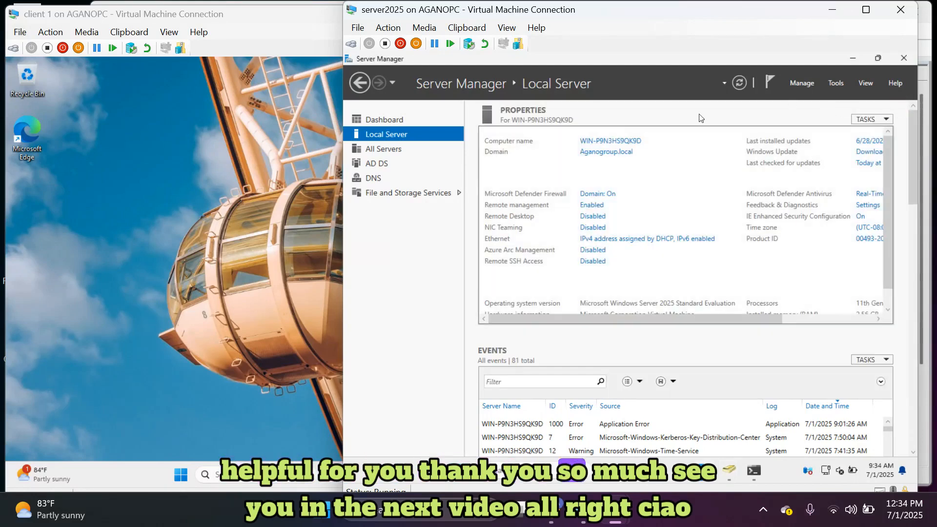